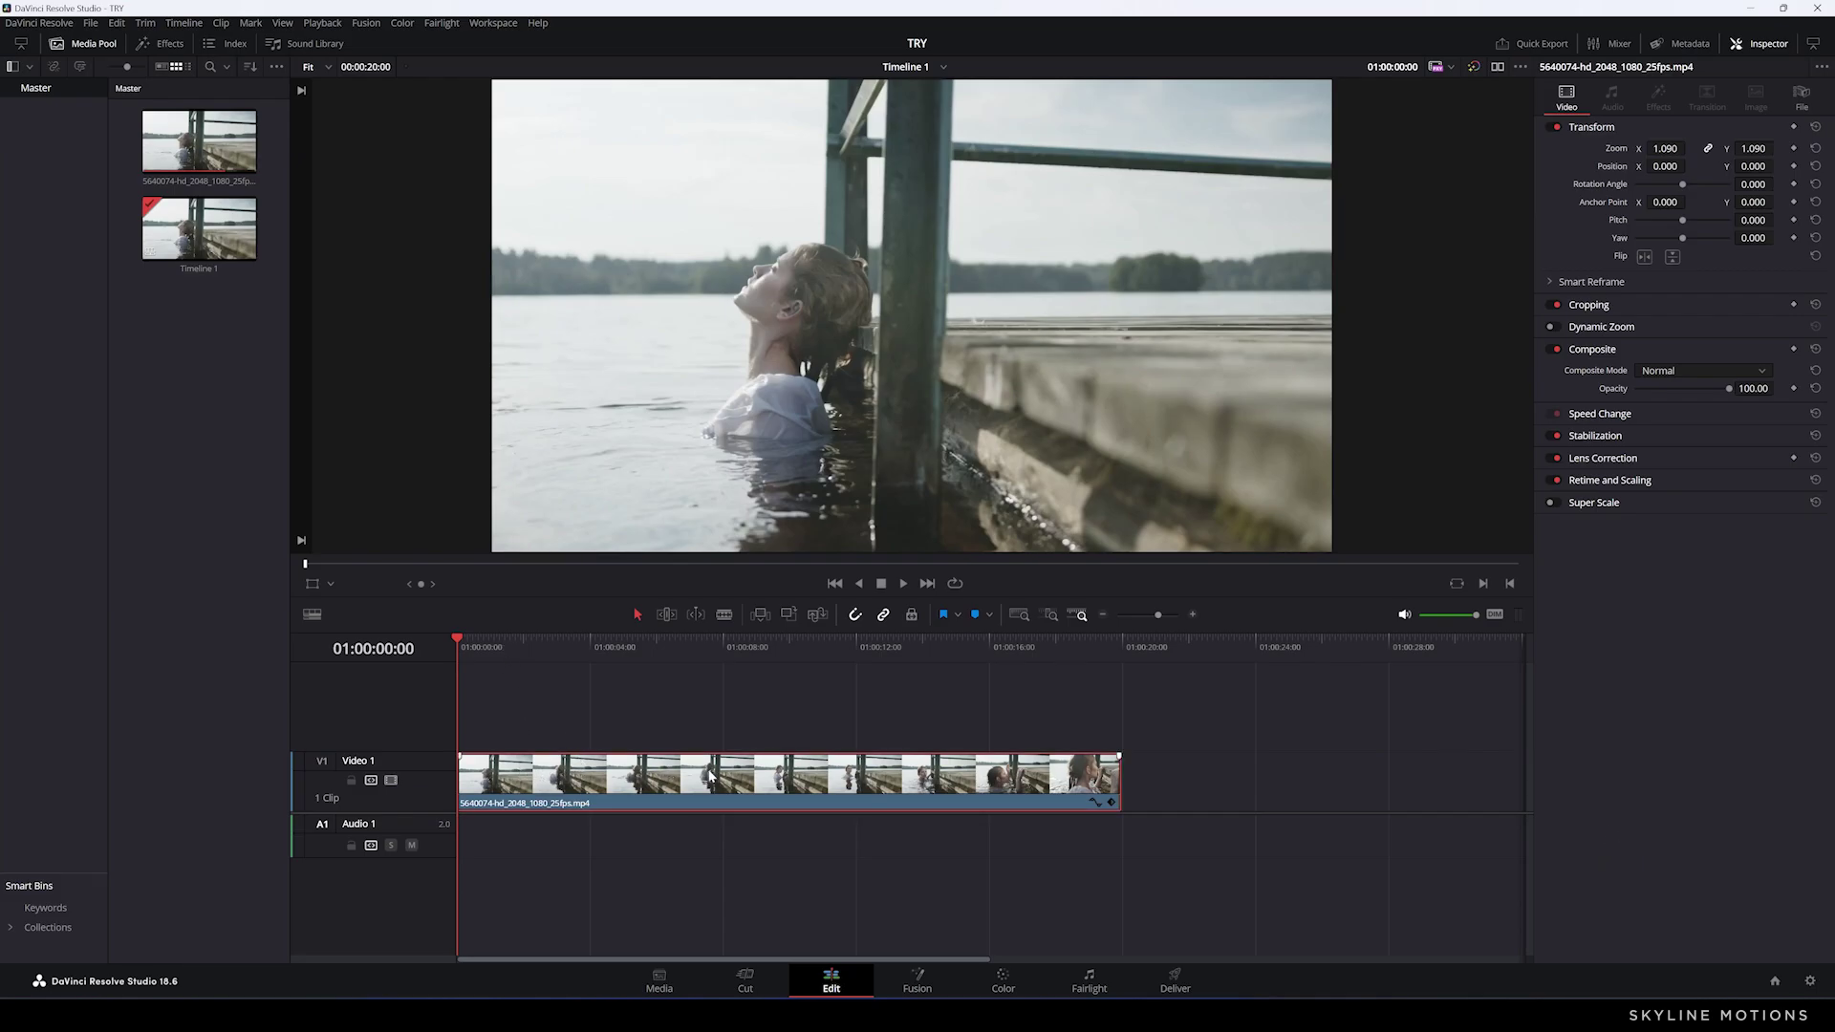
# Copy the lake clip from V1 onto a new V2 track above it and save the project
pyautogui.press('alt')
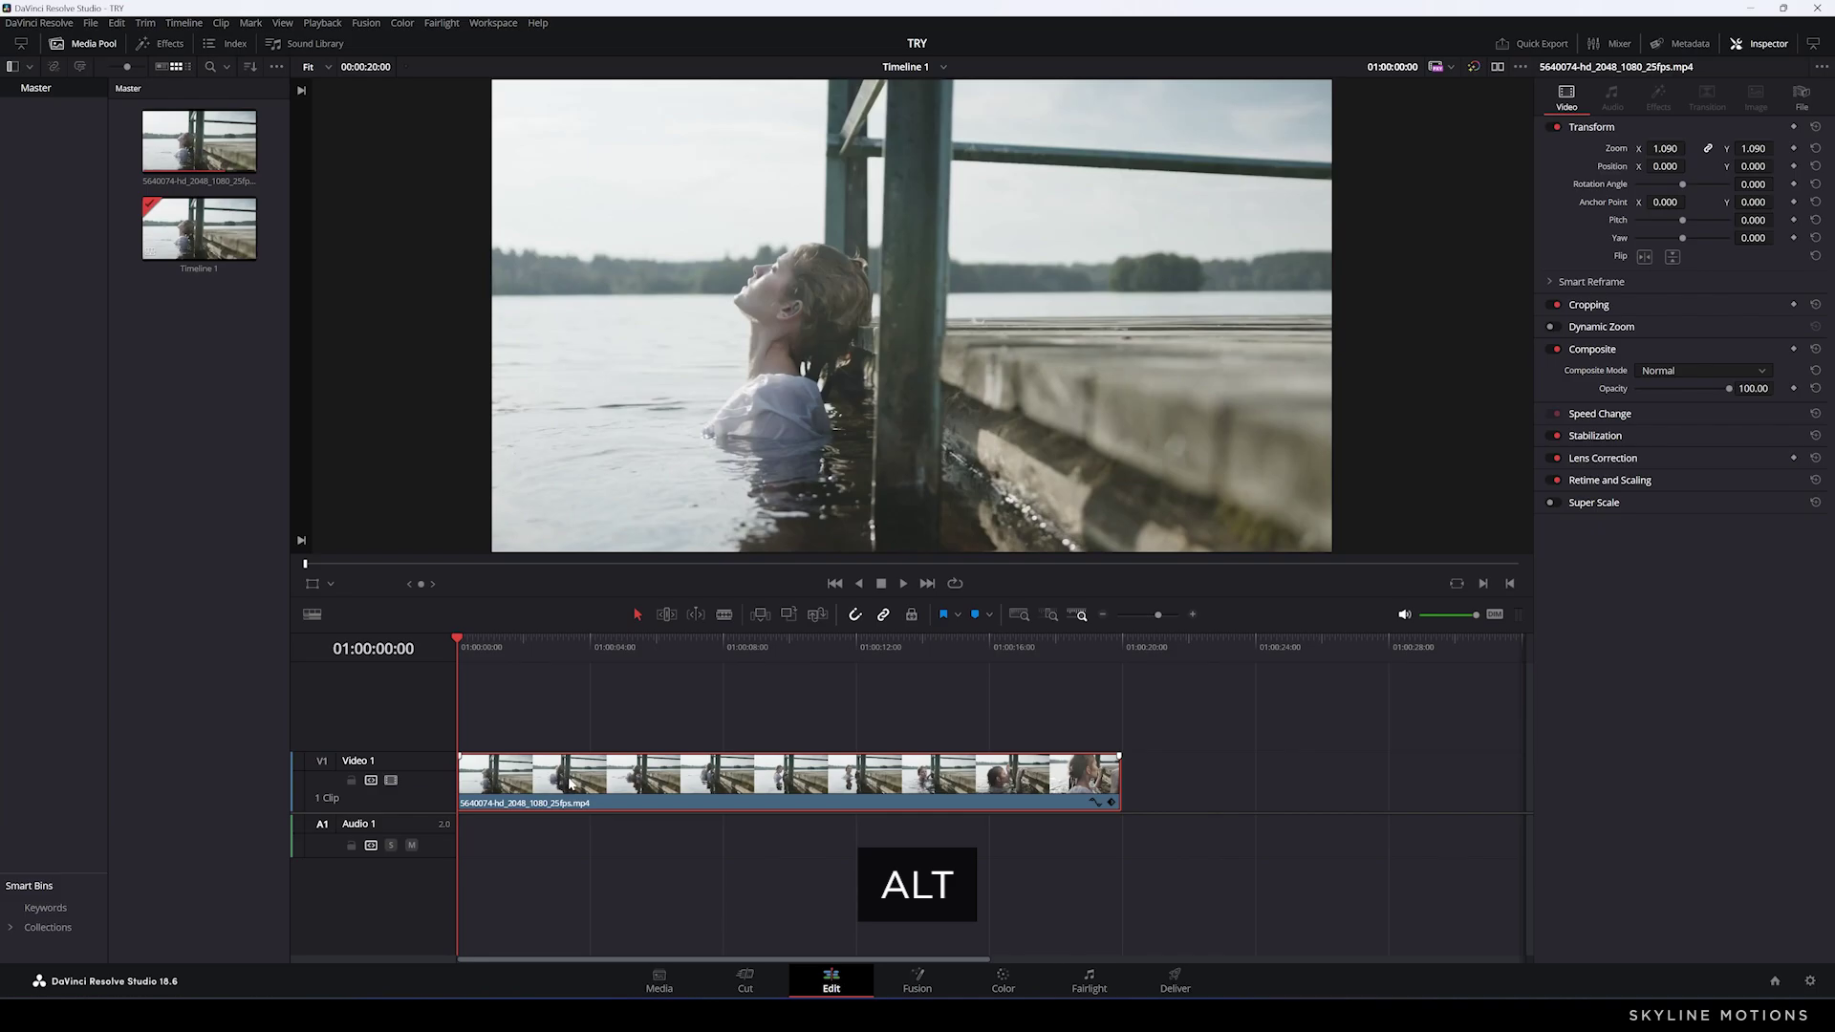
pyautogui.moveTo(571, 784); pyautogui.dragTo(630, 737)
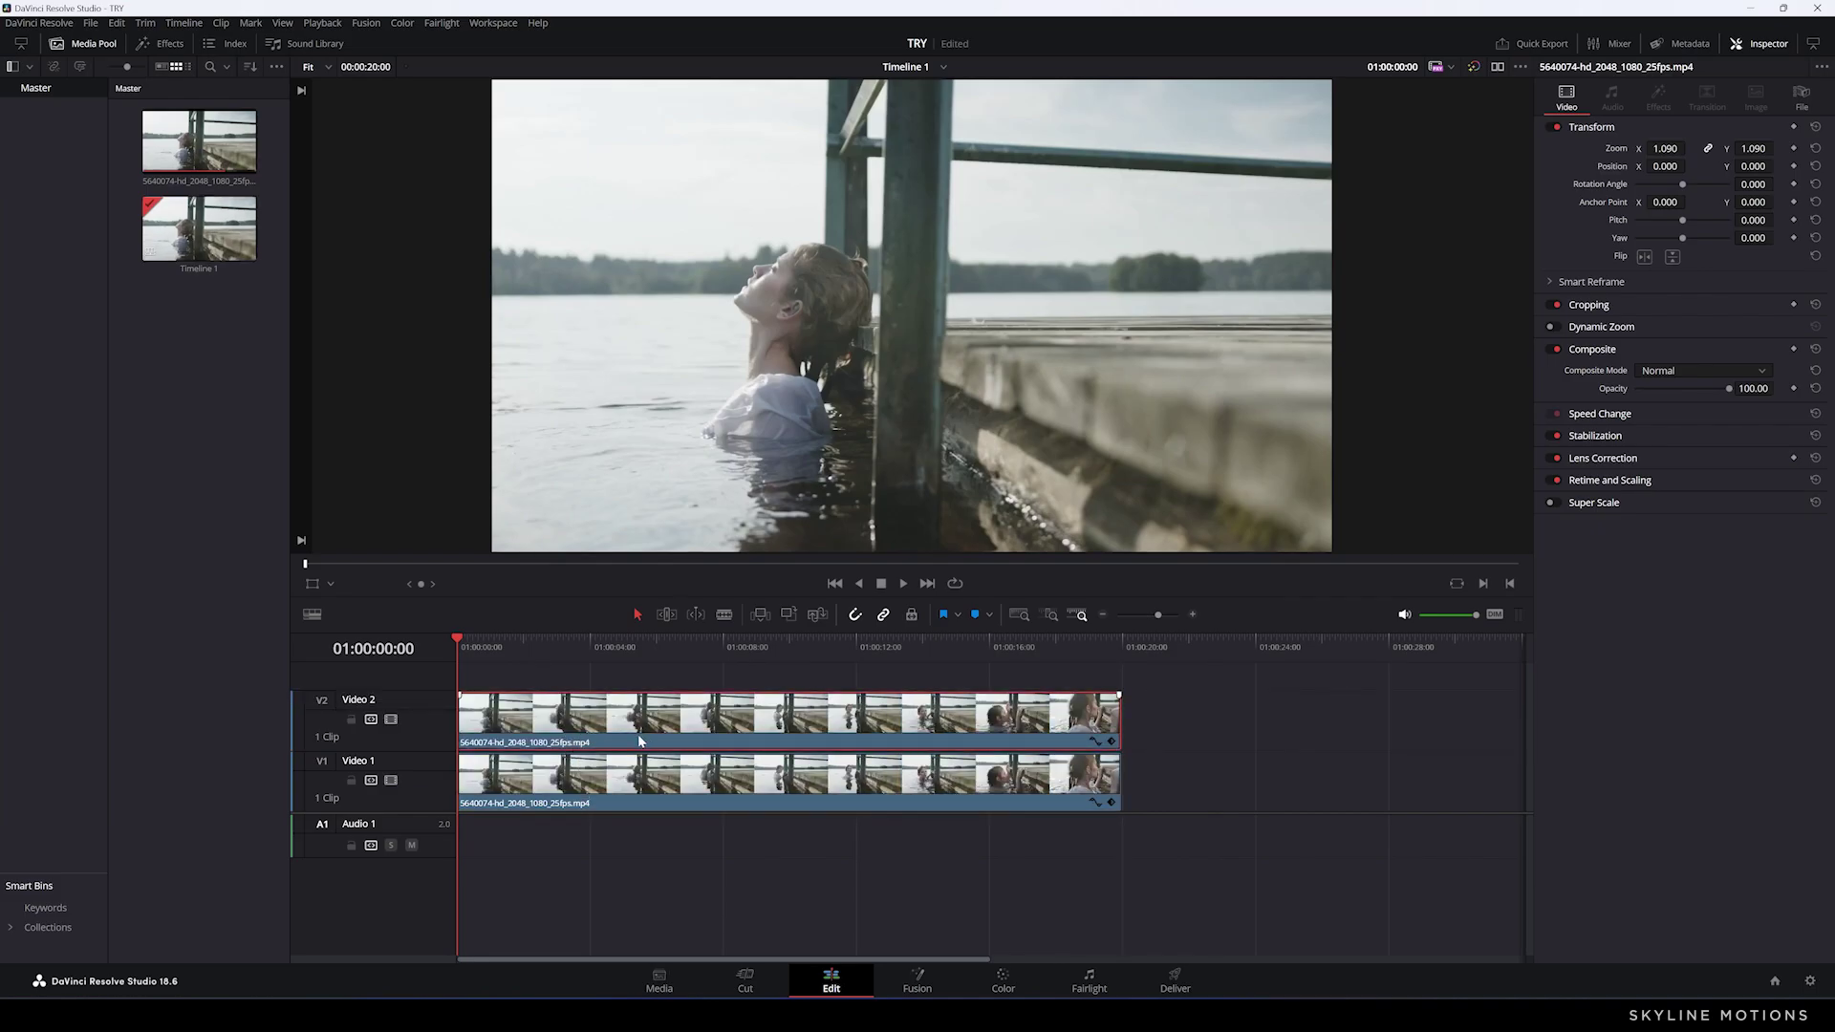
pyautogui.hotkey('ctrl', 's')
pyautogui.moveTo(519, 654); pyautogui.dragTo(782, 648)
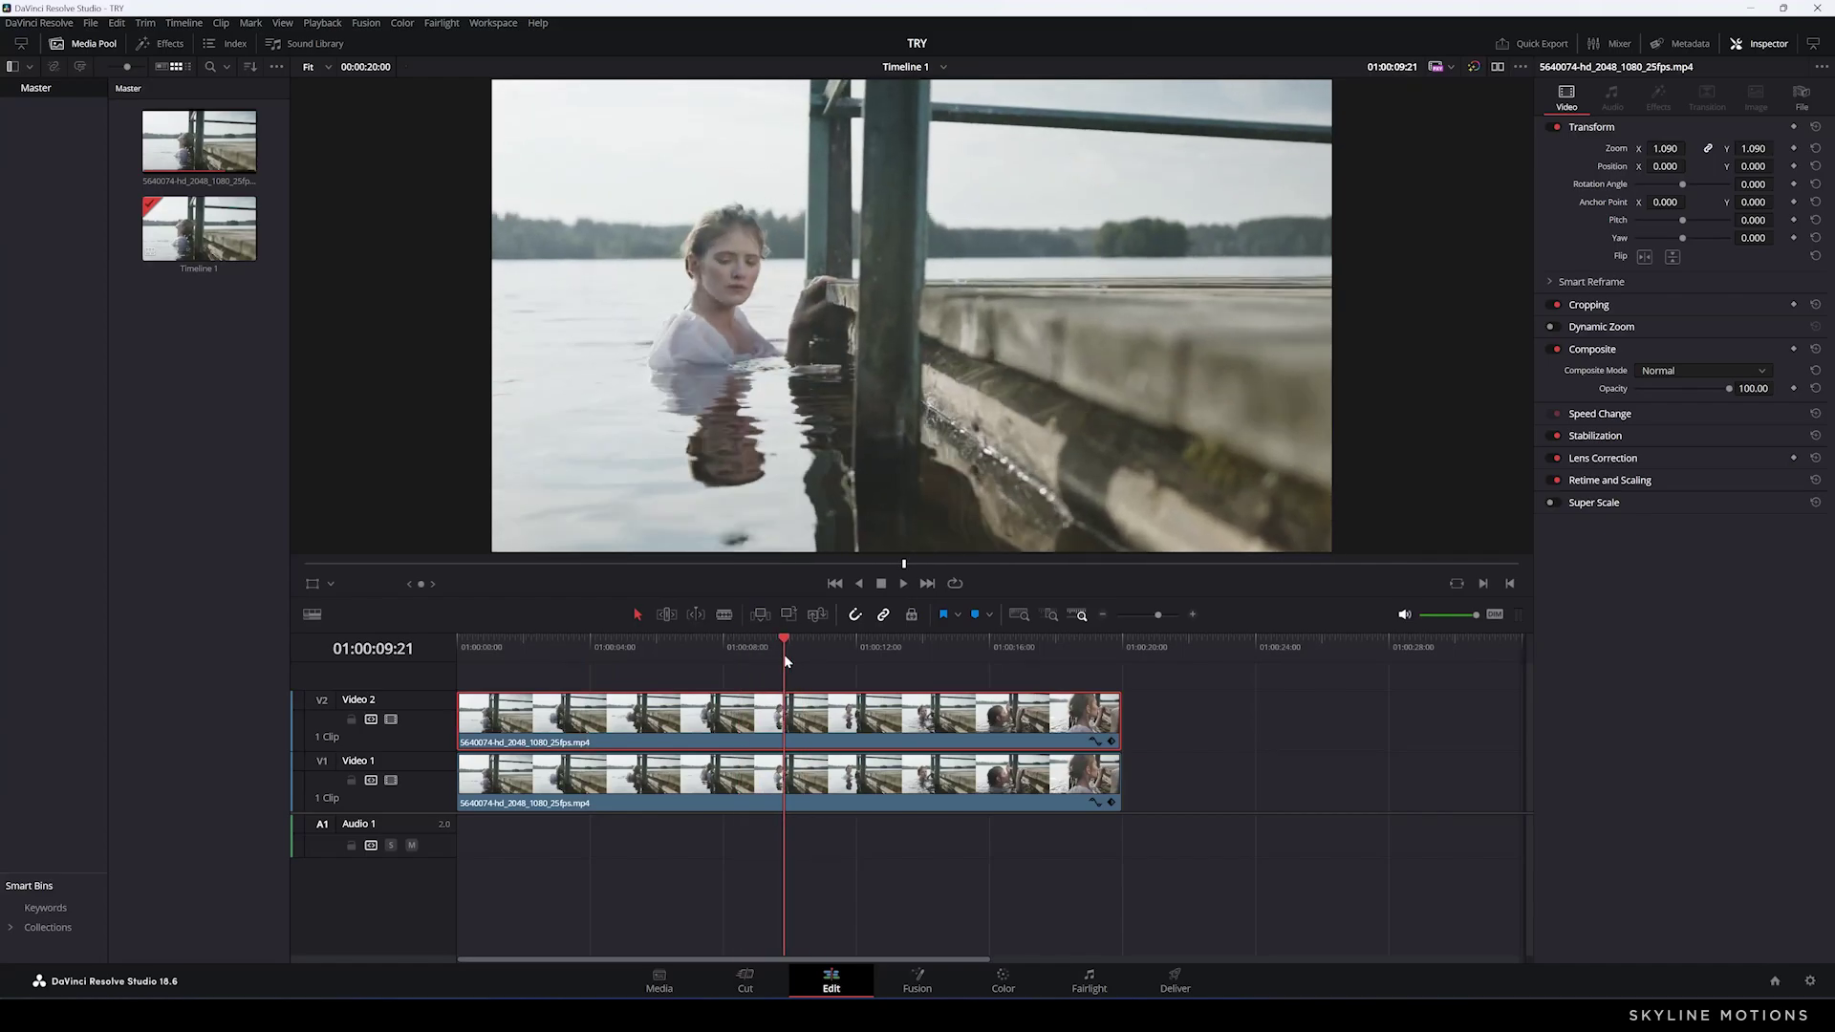
# In Fusion, insert a Luma Keyer node between MediaIn1 and MediaOut1
pyautogui.click(919, 981)
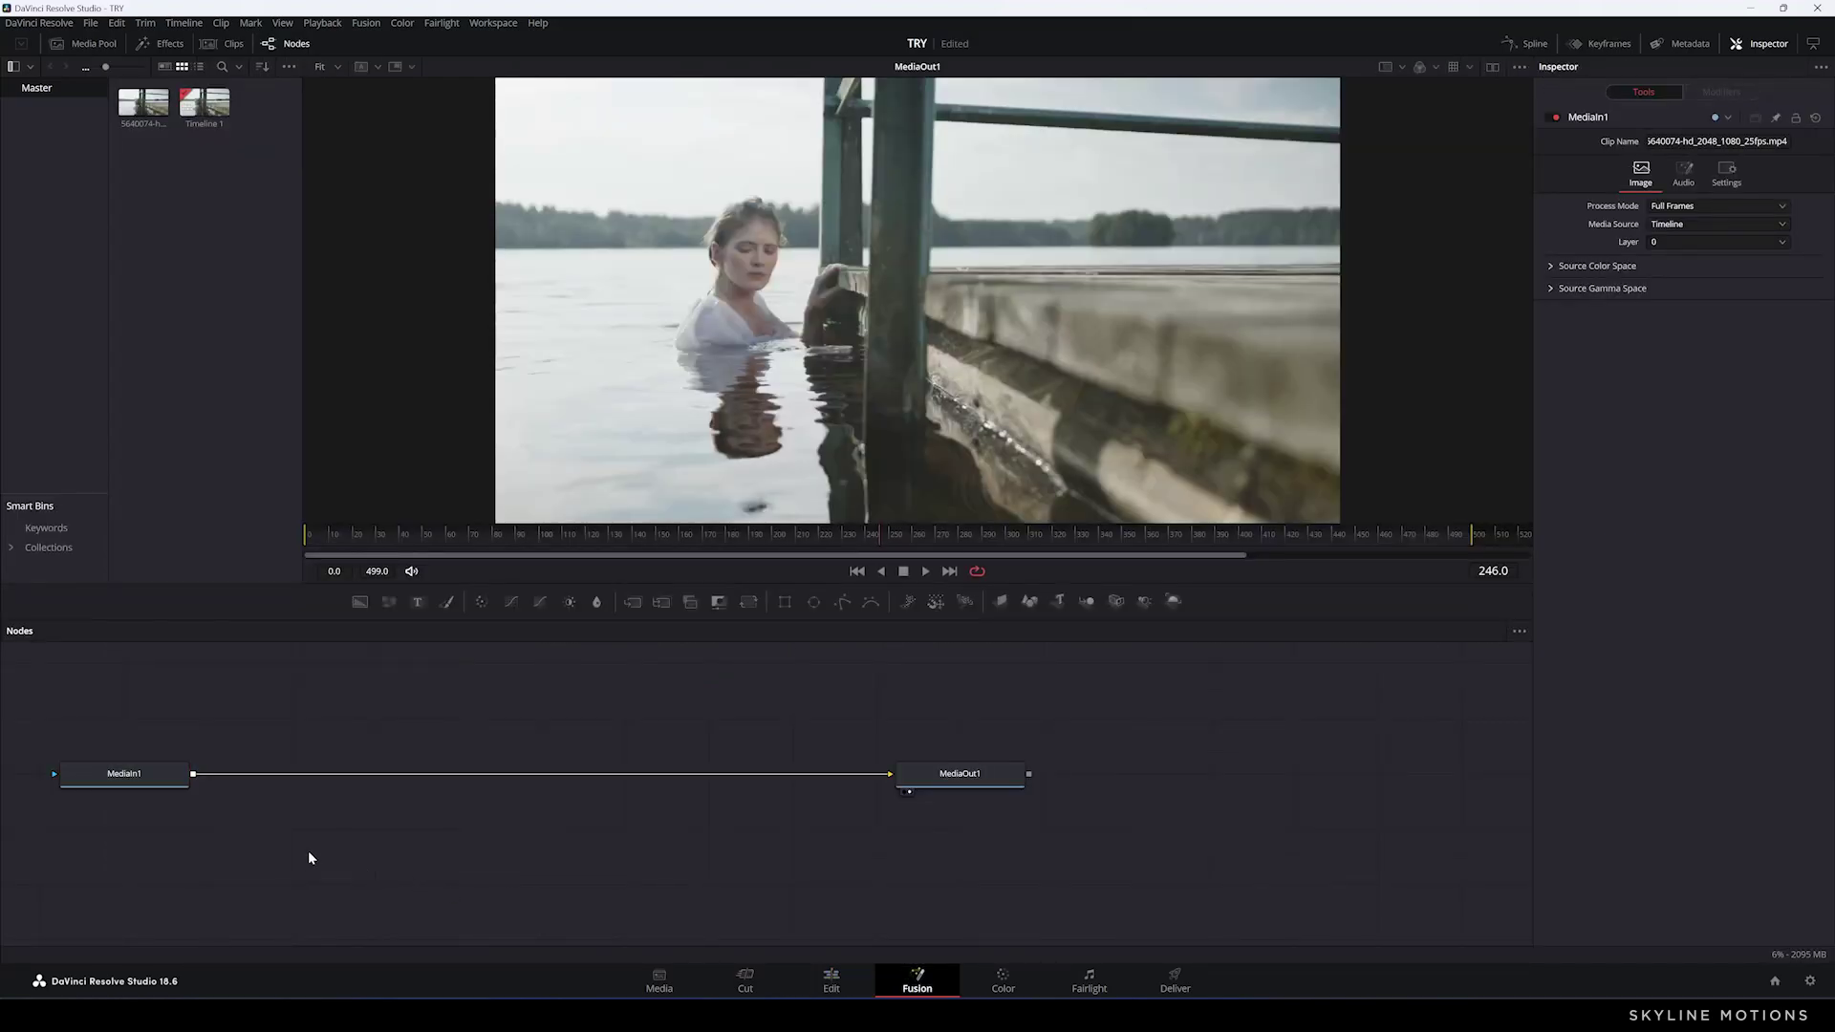
pyautogui.click(161, 774)
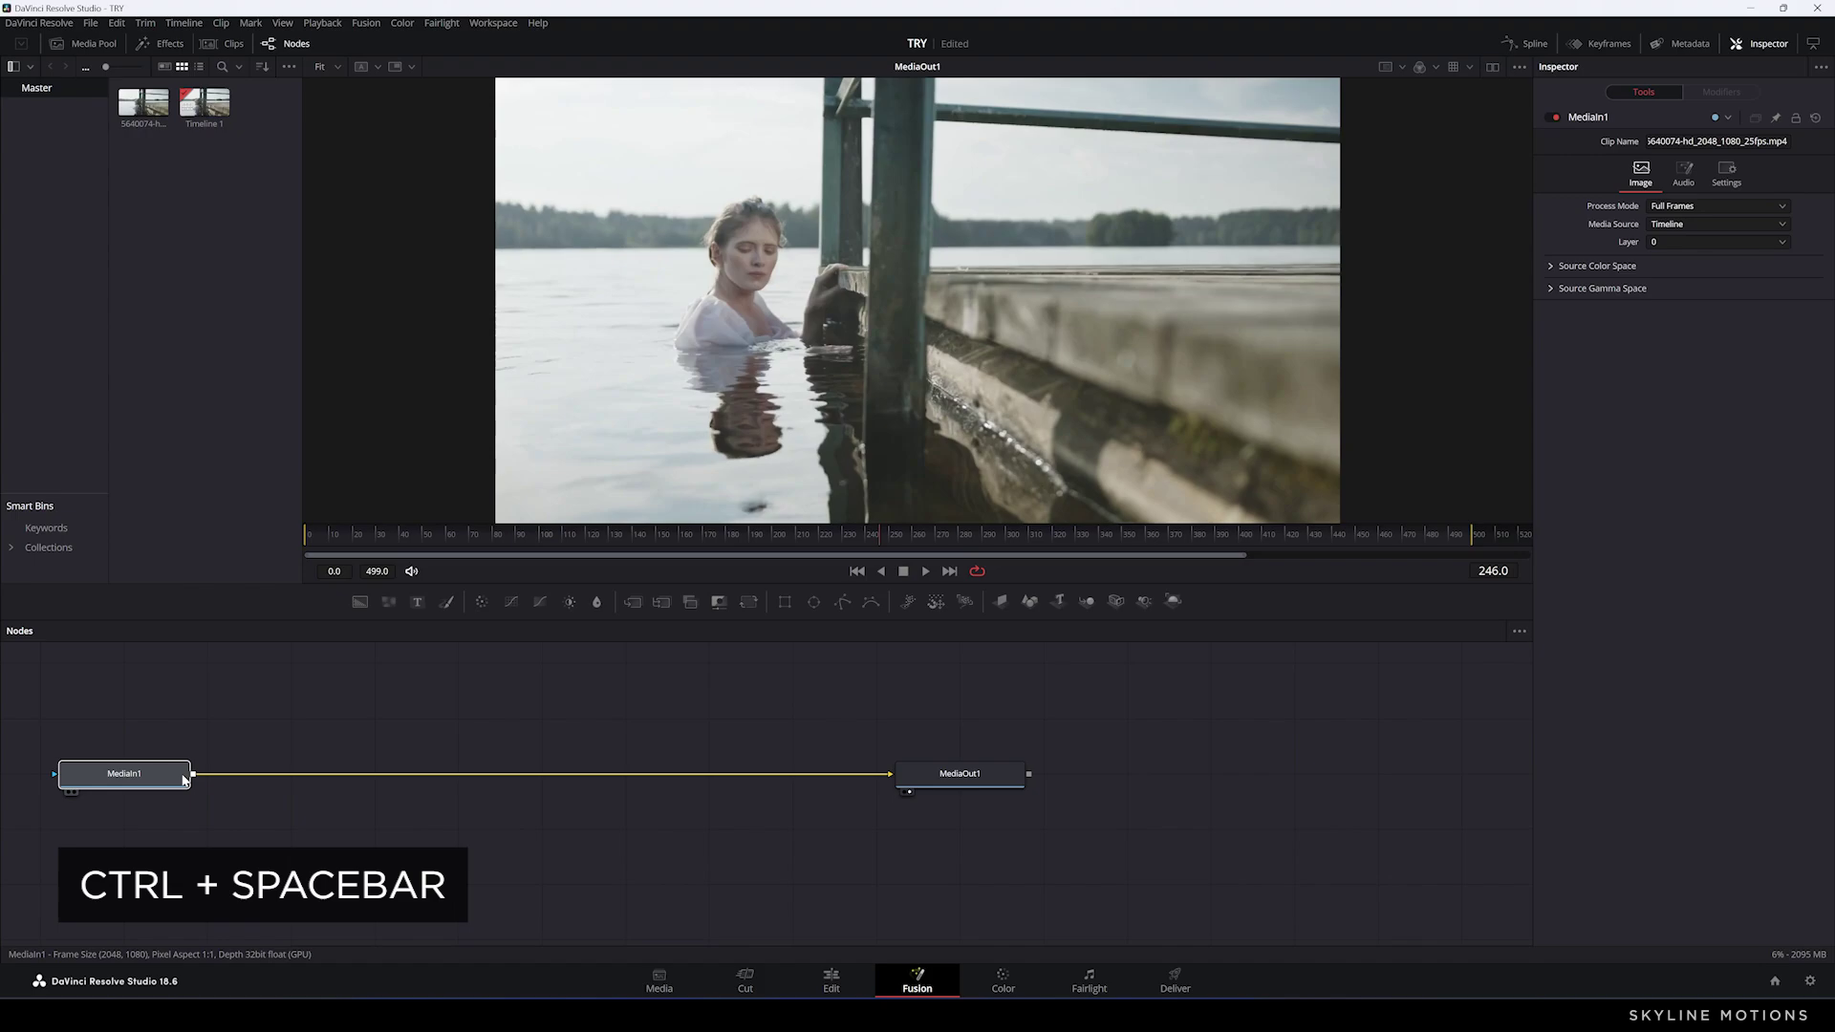
pyautogui.hotkey('ctrl', 'space')
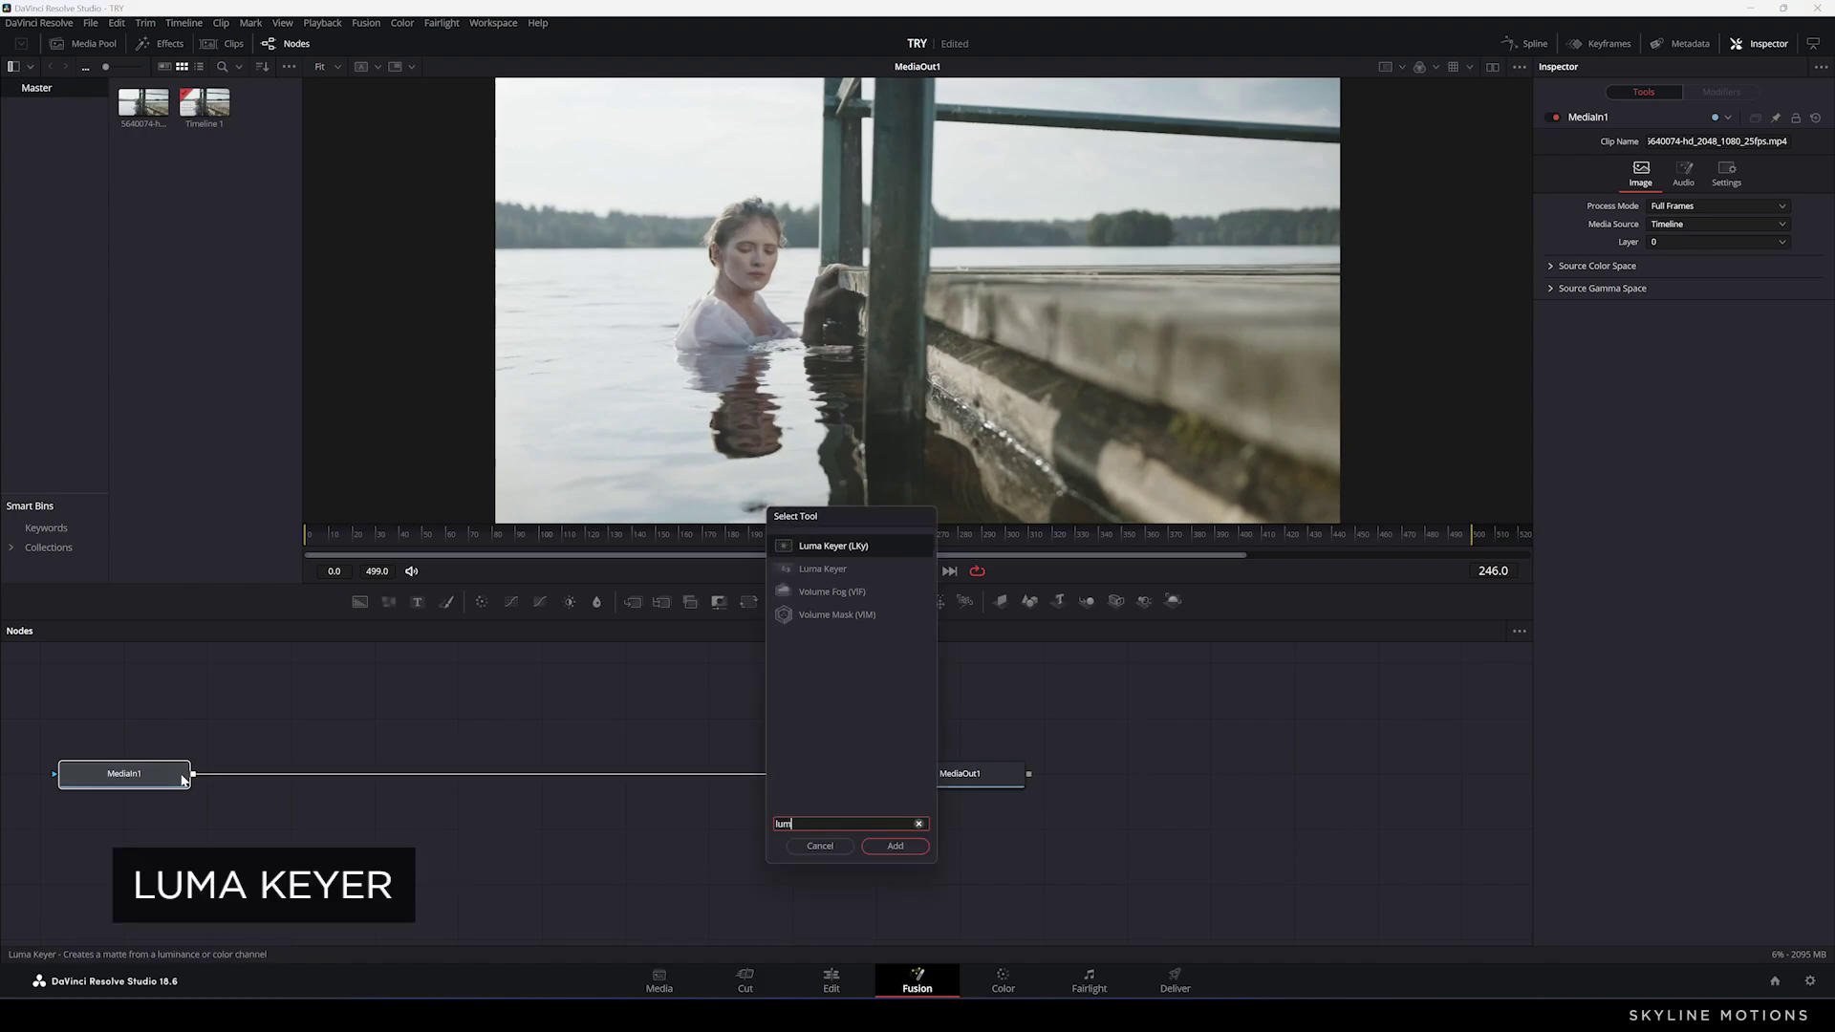
pyautogui.write('luma')
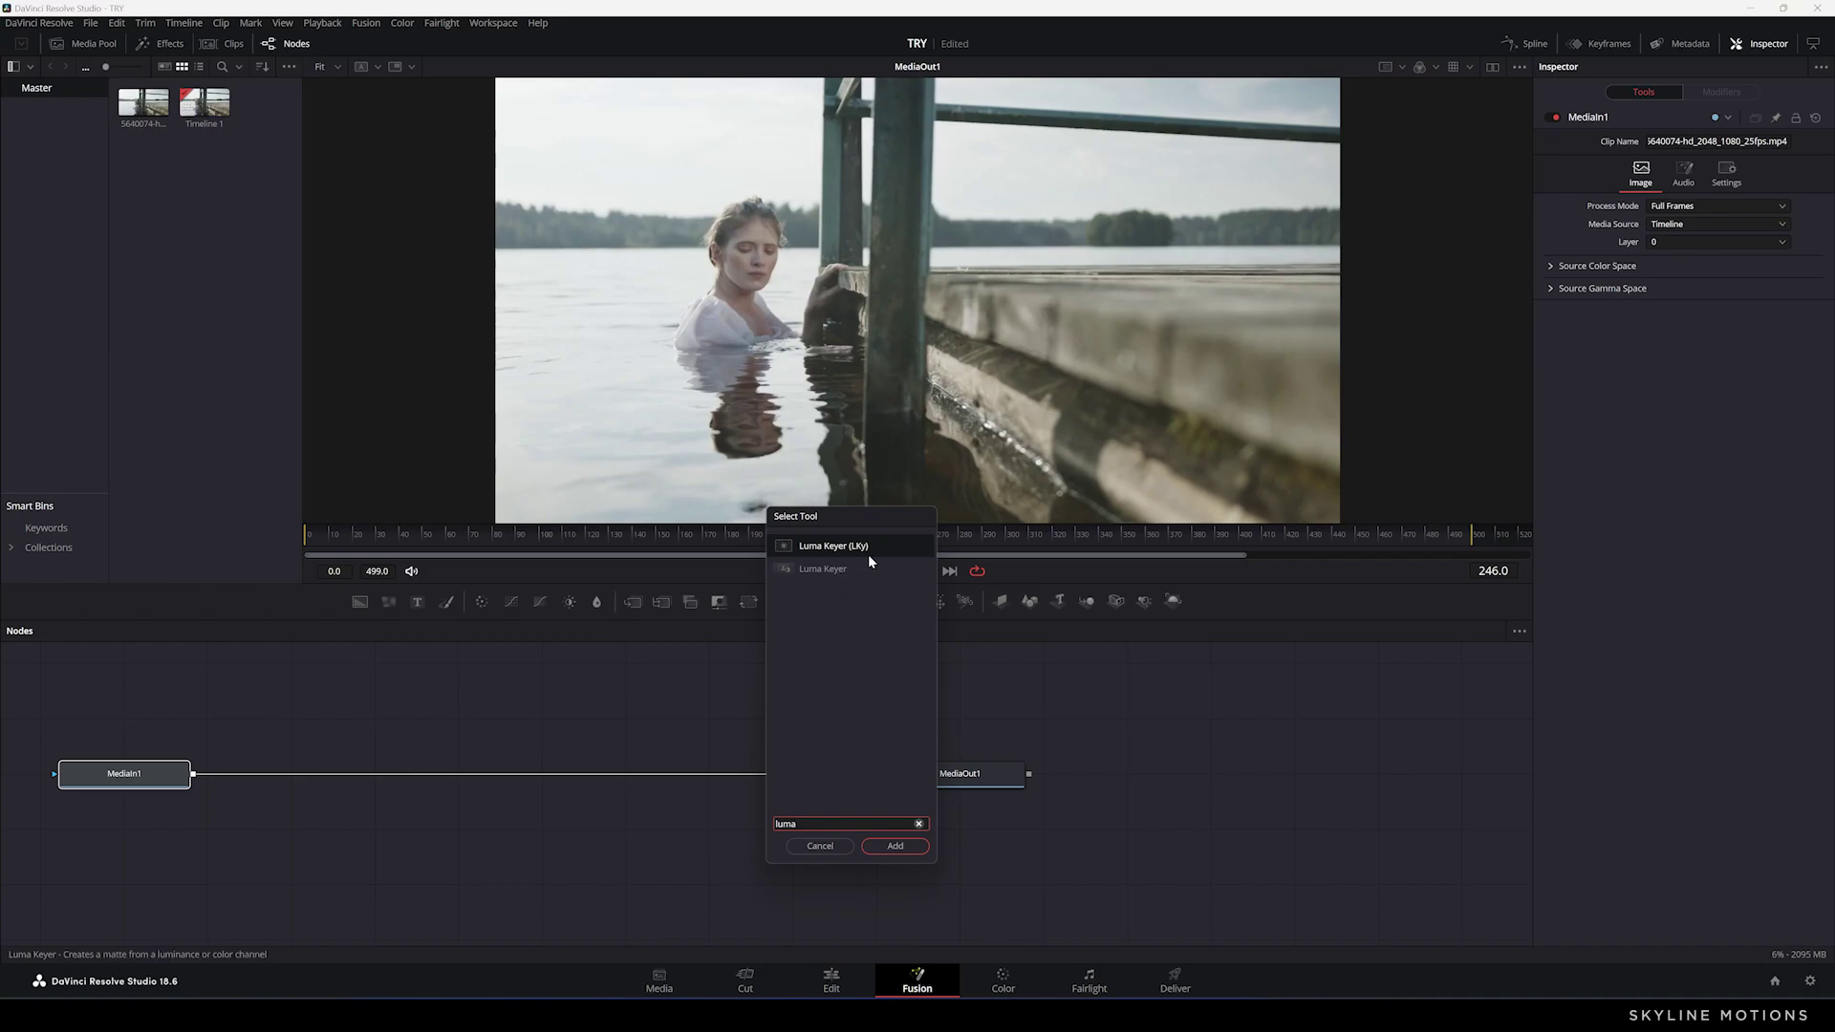
pyautogui.click(891, 846)
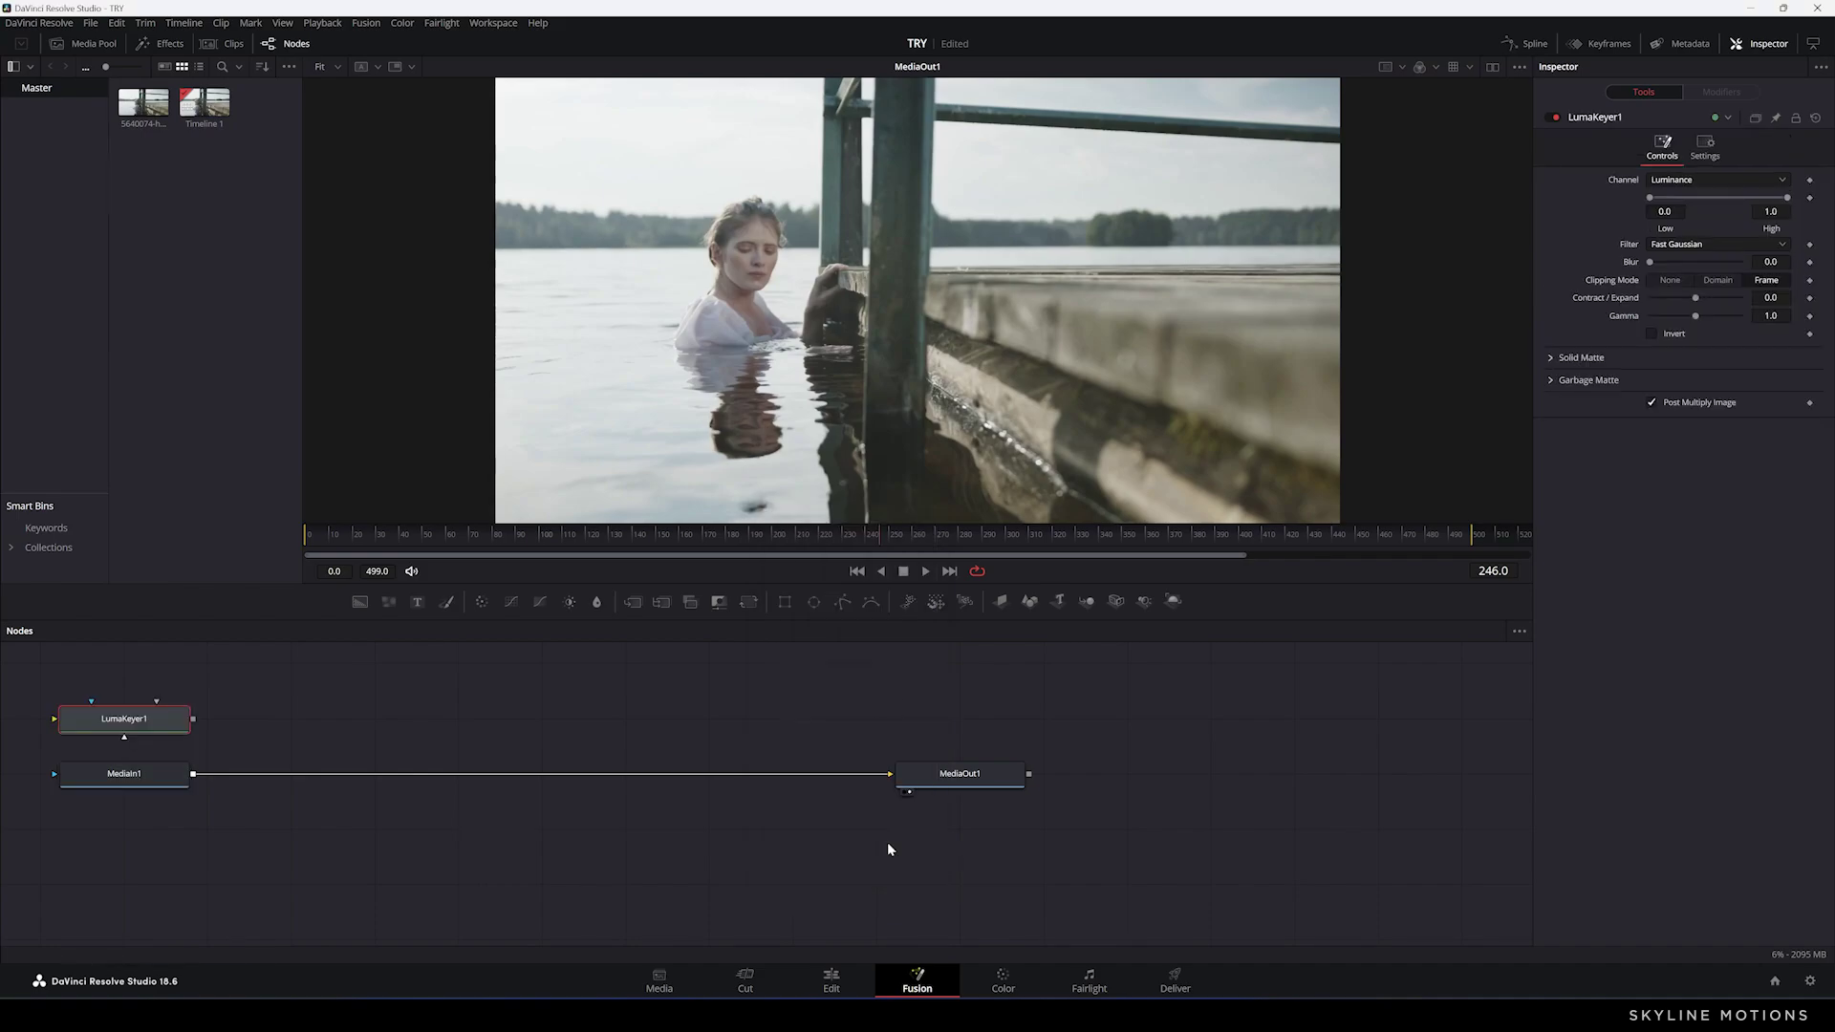
pyautogui.moveTo(159, 733)
pyautogui.mouseDown()
pyautogui.moveTo(324, 735)
pyautogui.moveTo(324, 776)
pyautogui.moveTo(302, 721)
pyautogui.moveTo(340, 775)
pyautogui.mouseUp()
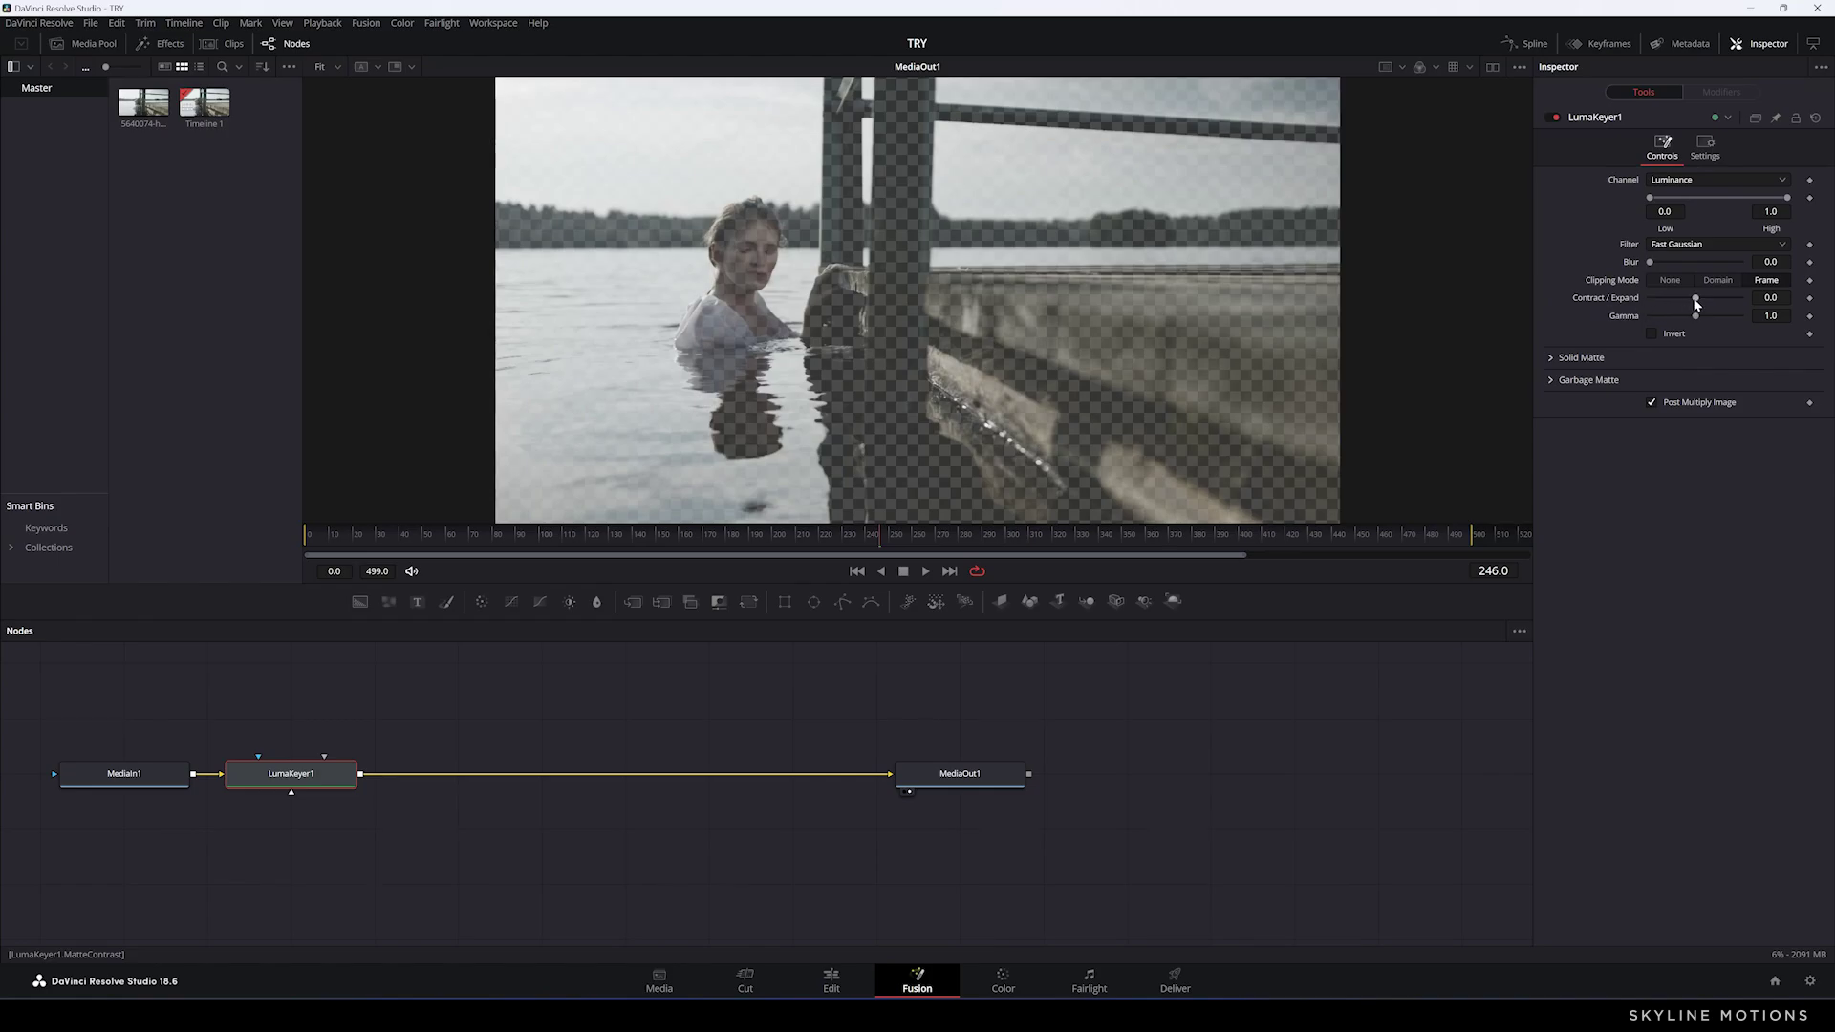
# Set the Luma Keyer's Contract/Expand to -0.5 and its matte Blur to 10
pyautogui.moveTo(1697, 299); pyautogui.dragTo(1676, 299)
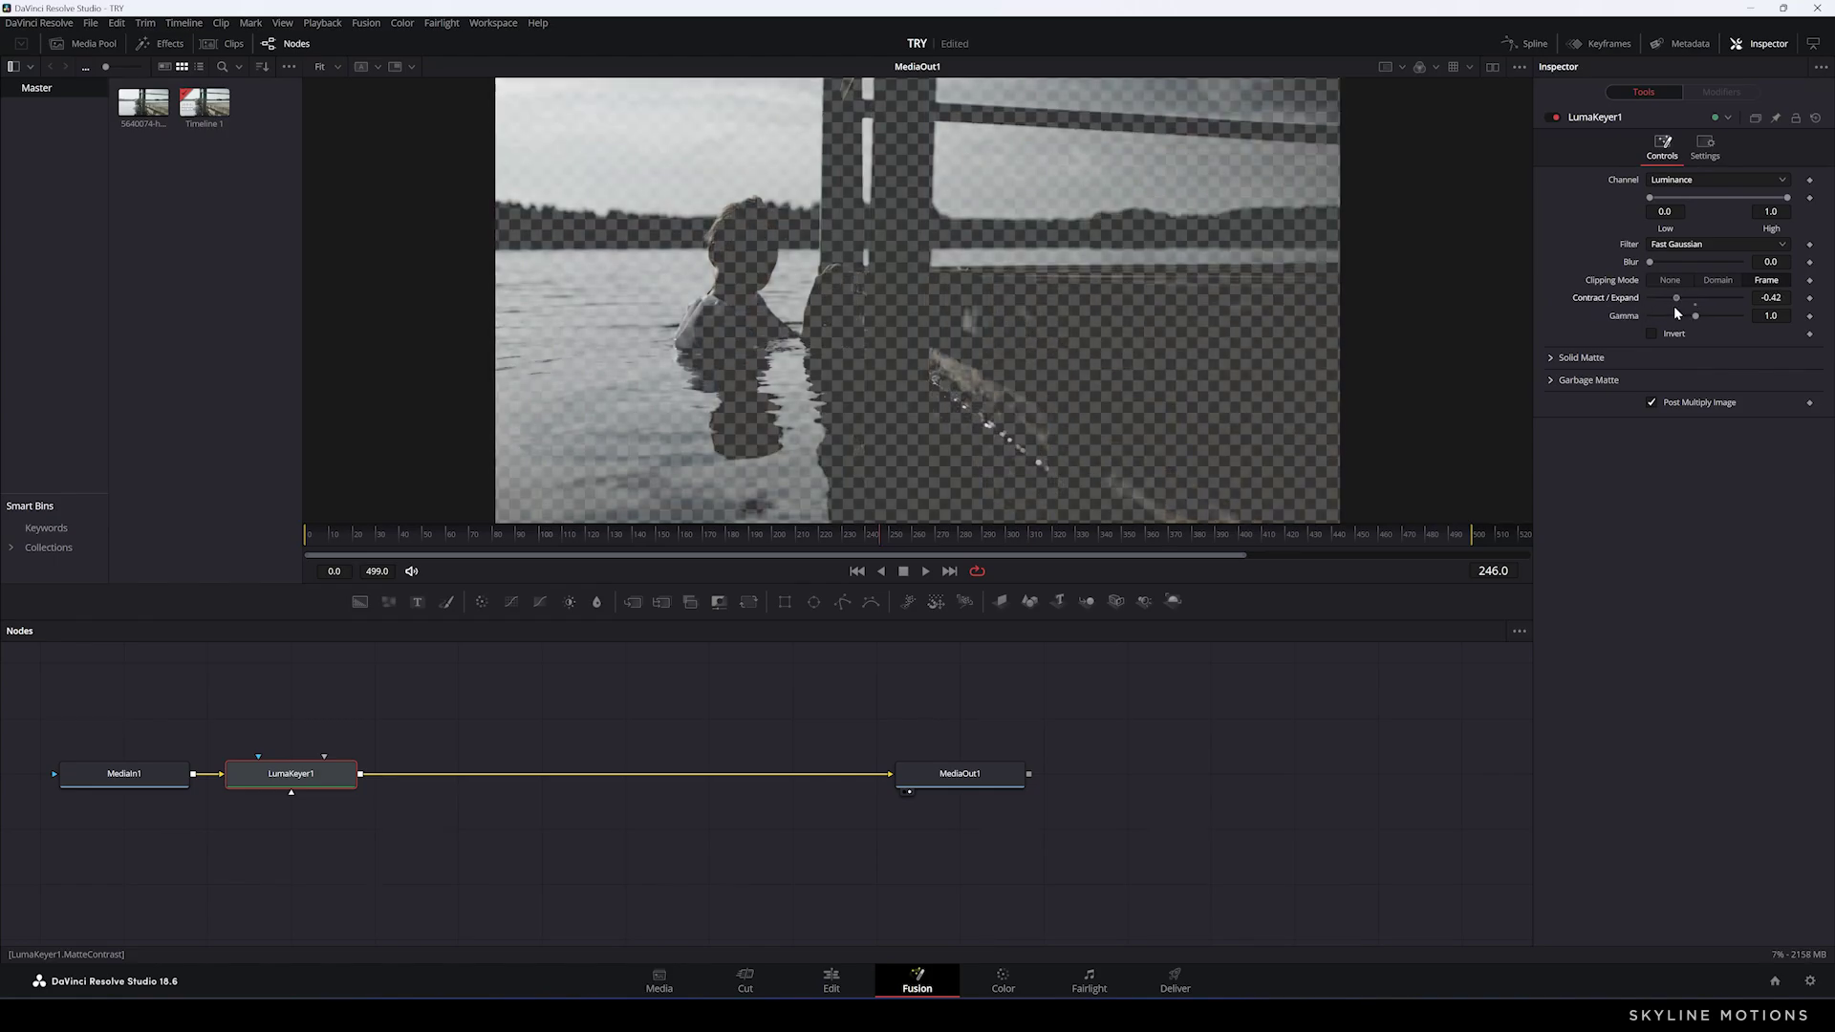
pyautogui.moveTo(1674, 310); pyautogui.dragTo(1677, 313)
pyautogui.click(1772, 297)
pyautogui.press('BackSpace')
pyautogui.write('5')
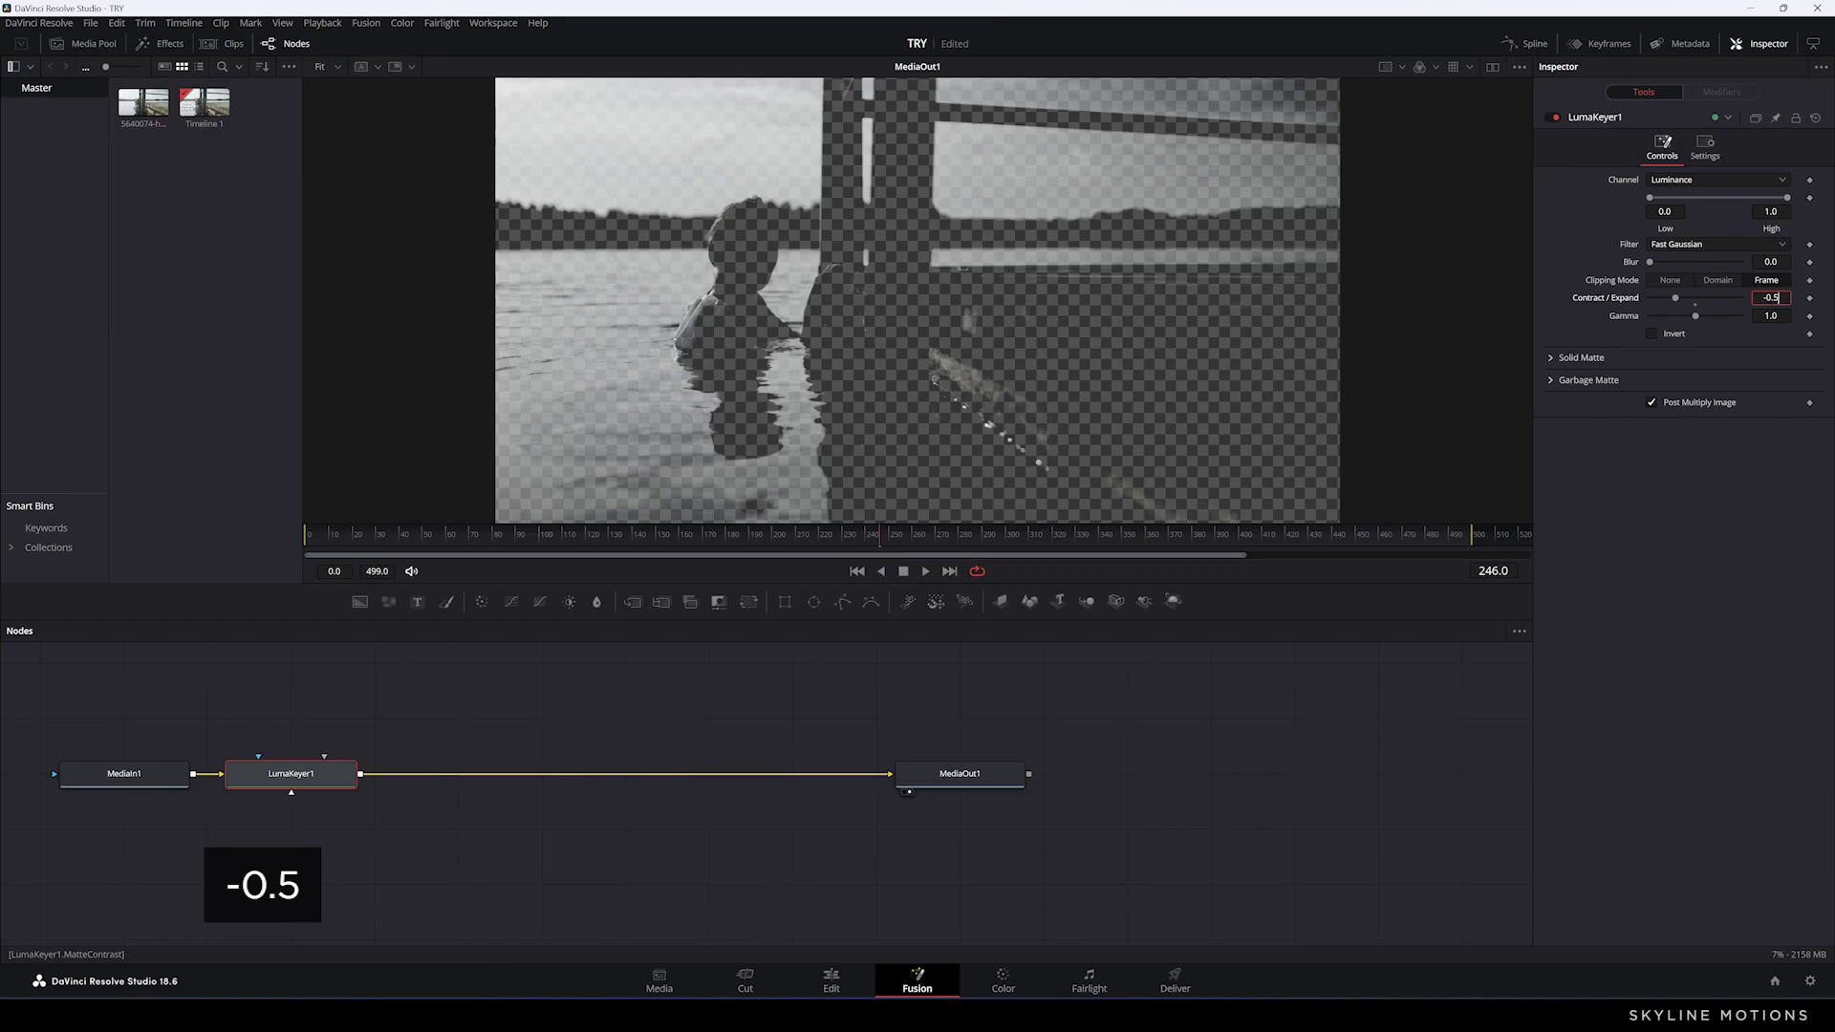
pyautogui.press('Tab')
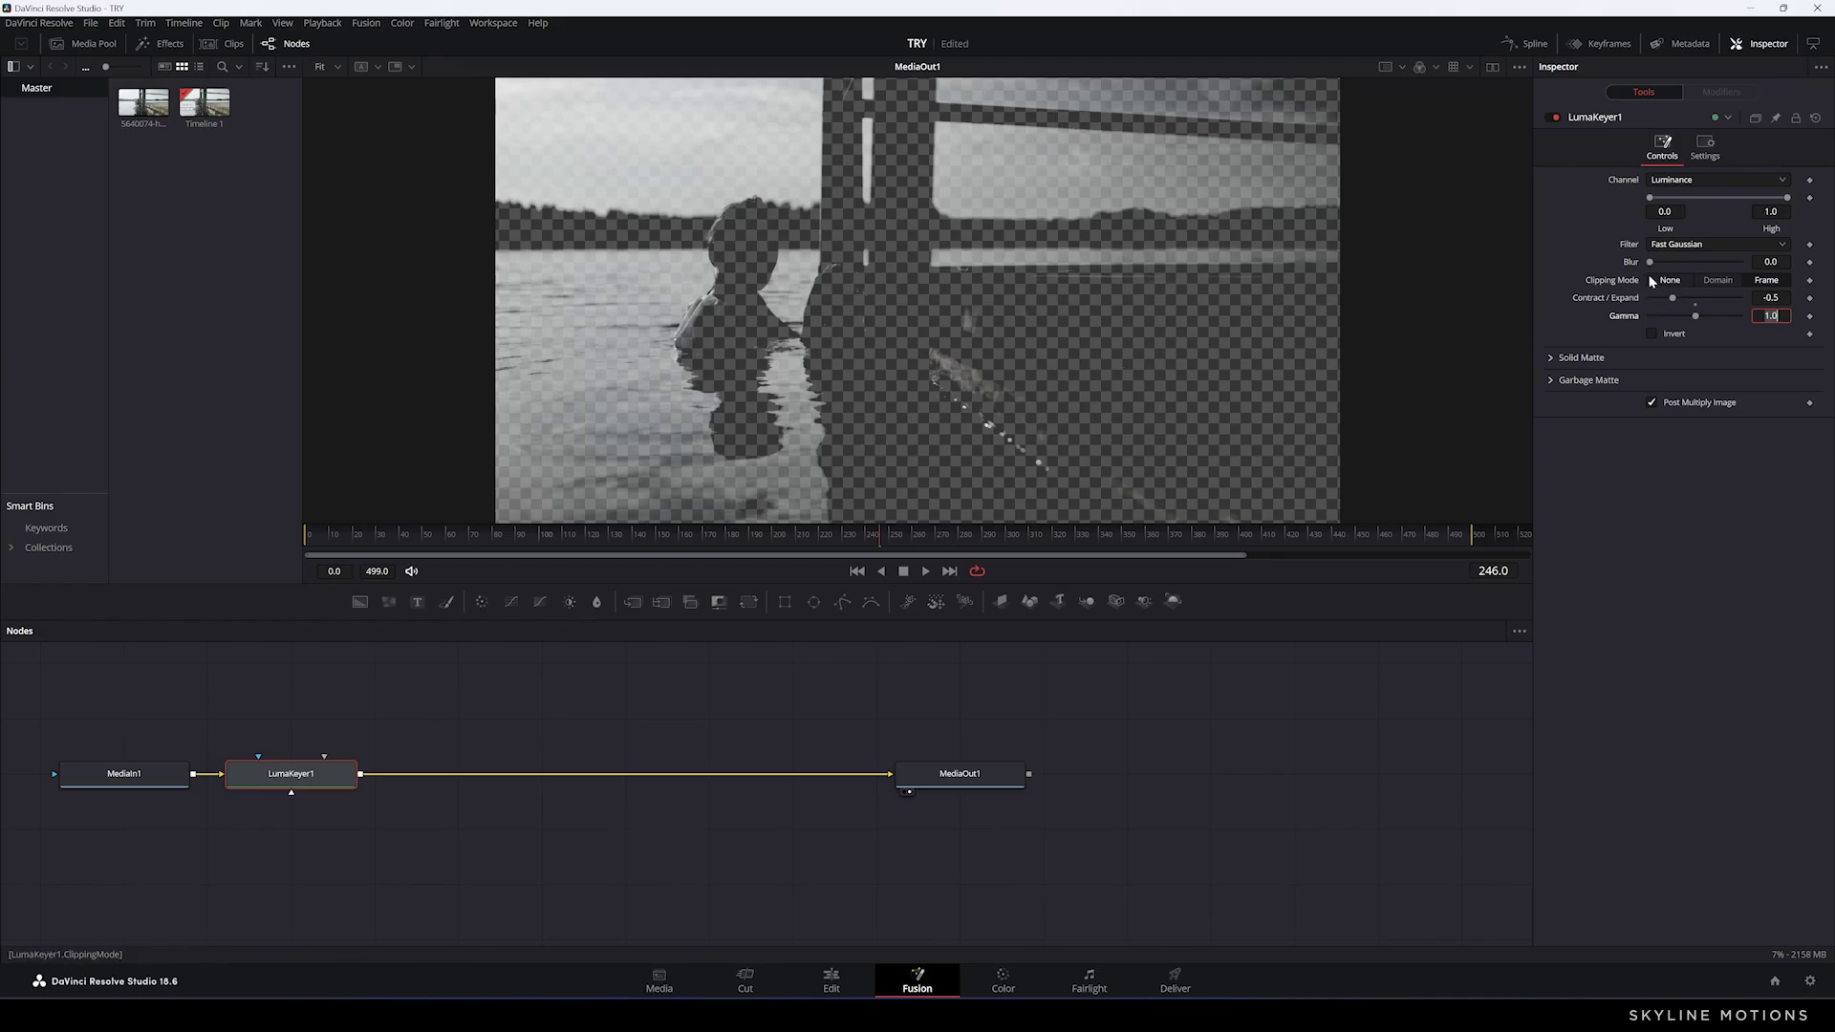
pyautogui.moveTo(1650, 264); pyautogui.dragTo(1739, 267)
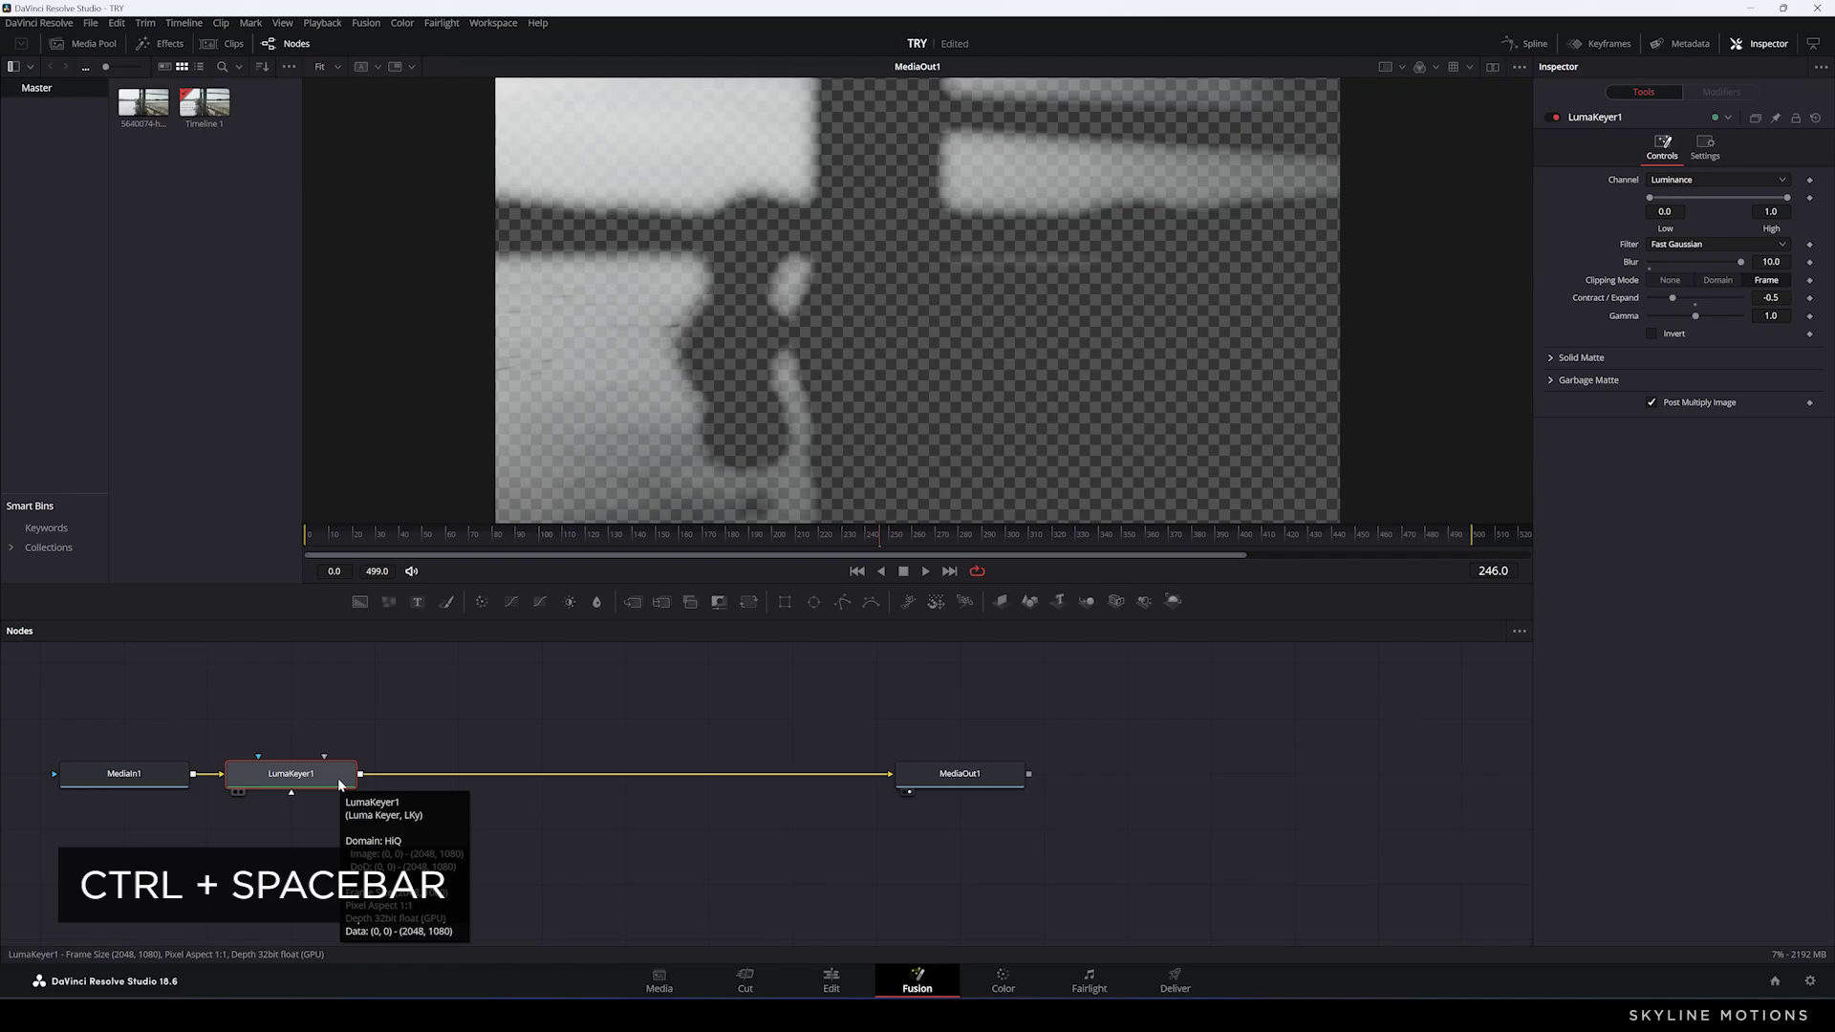
# Add a Glow node after LumaKeyer1
pyautogui.hotkey('ctrl', 'space')
pyautogui.write('luma')
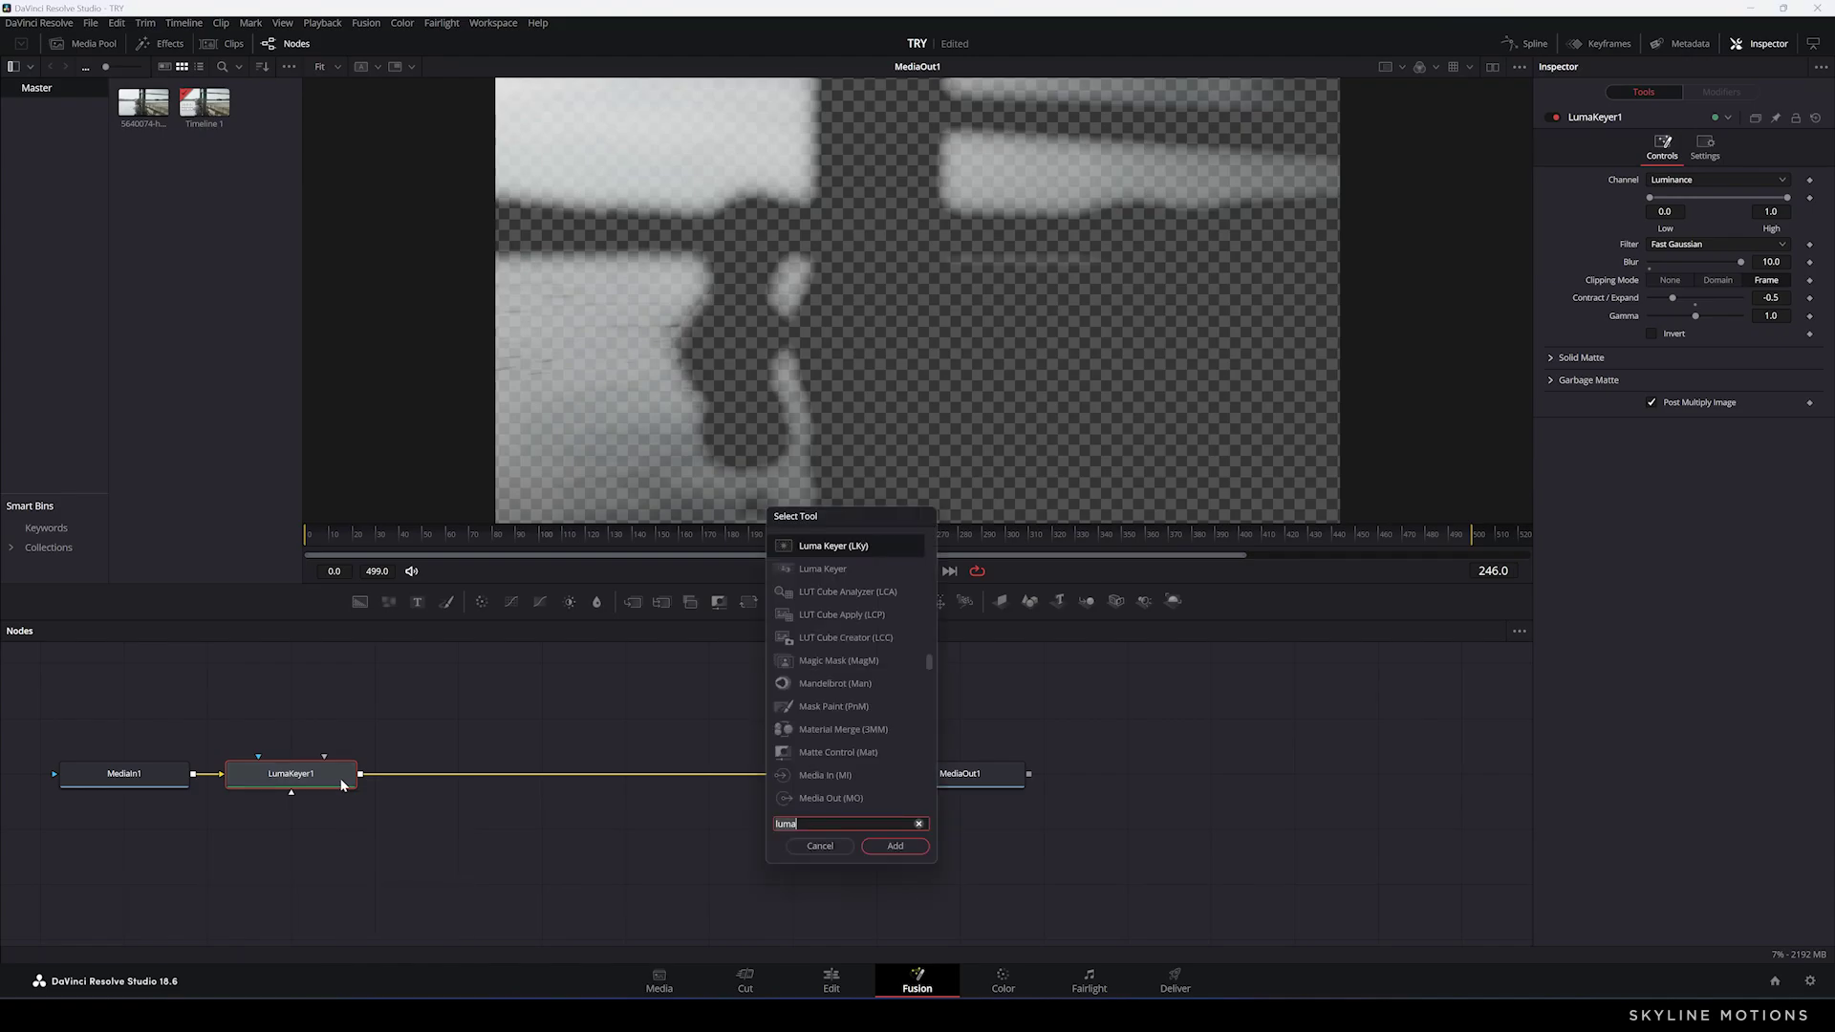
pyautogui.press('BackSpace')
pyautogui.press('BackSpace')
pyautogui.press('BackSpace')
pyautogui.write('glow')
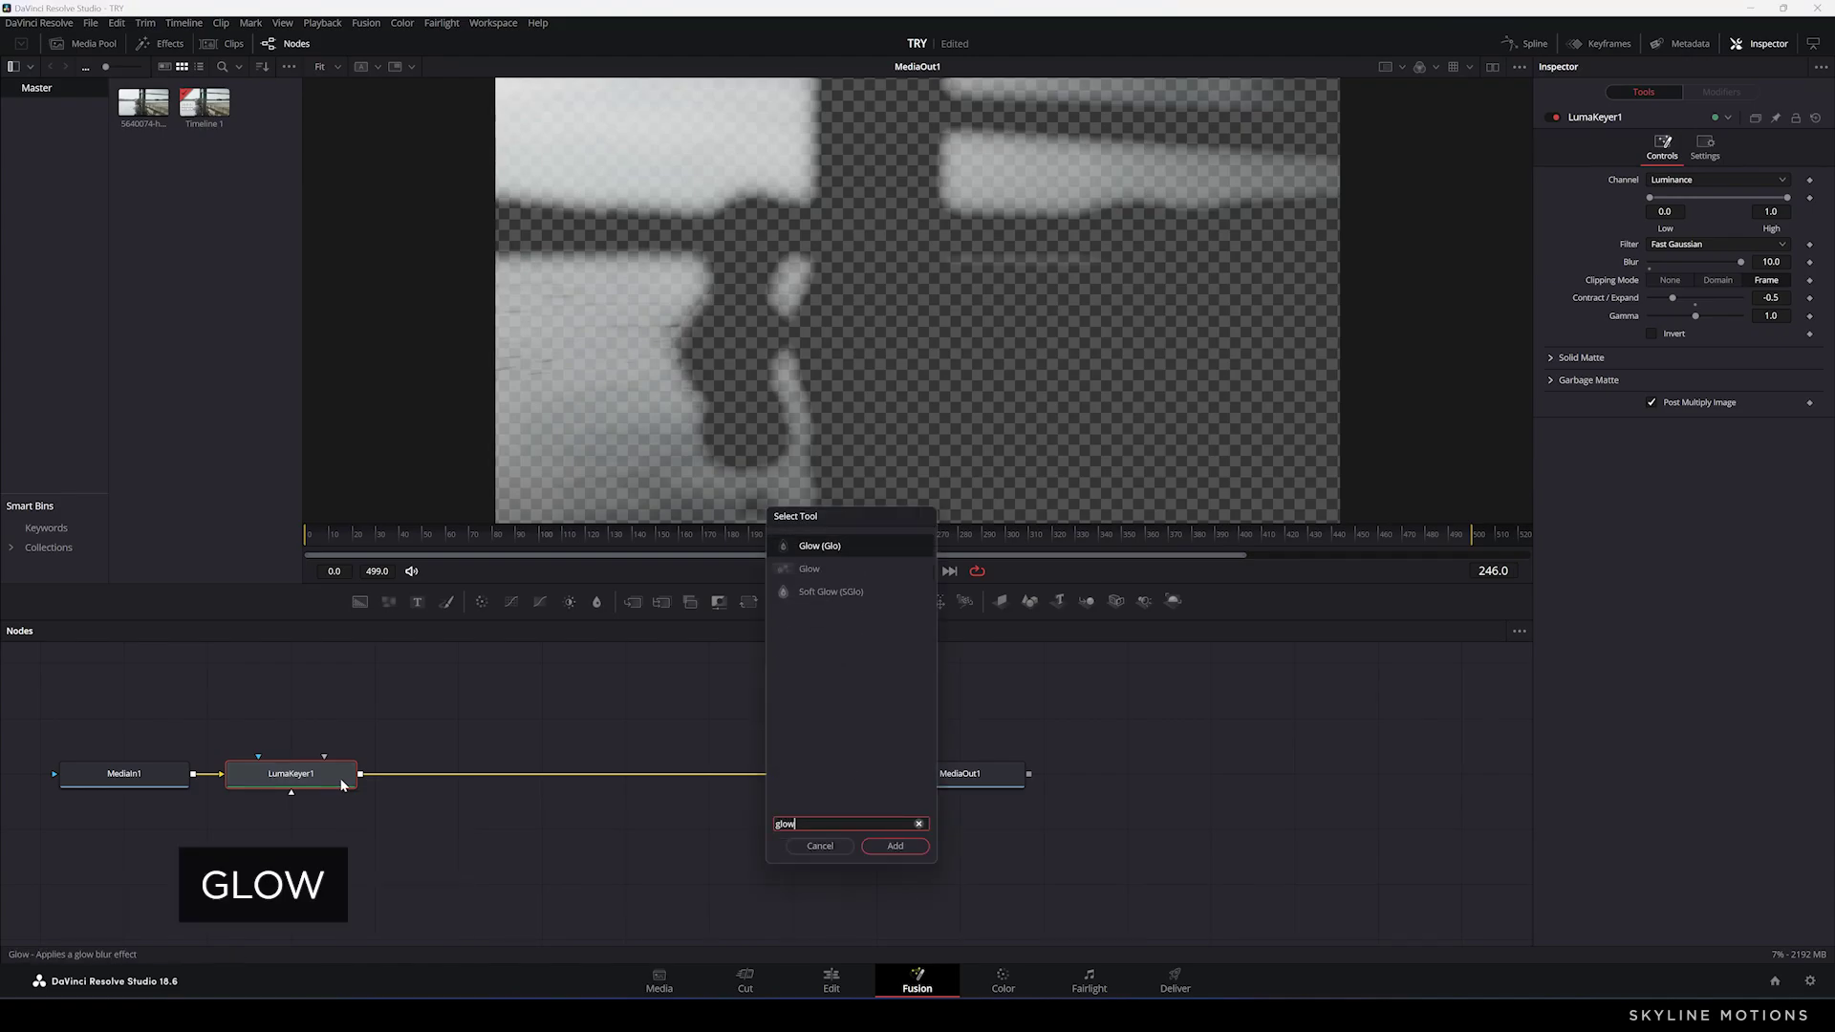
pyautogui.click(895, 846)
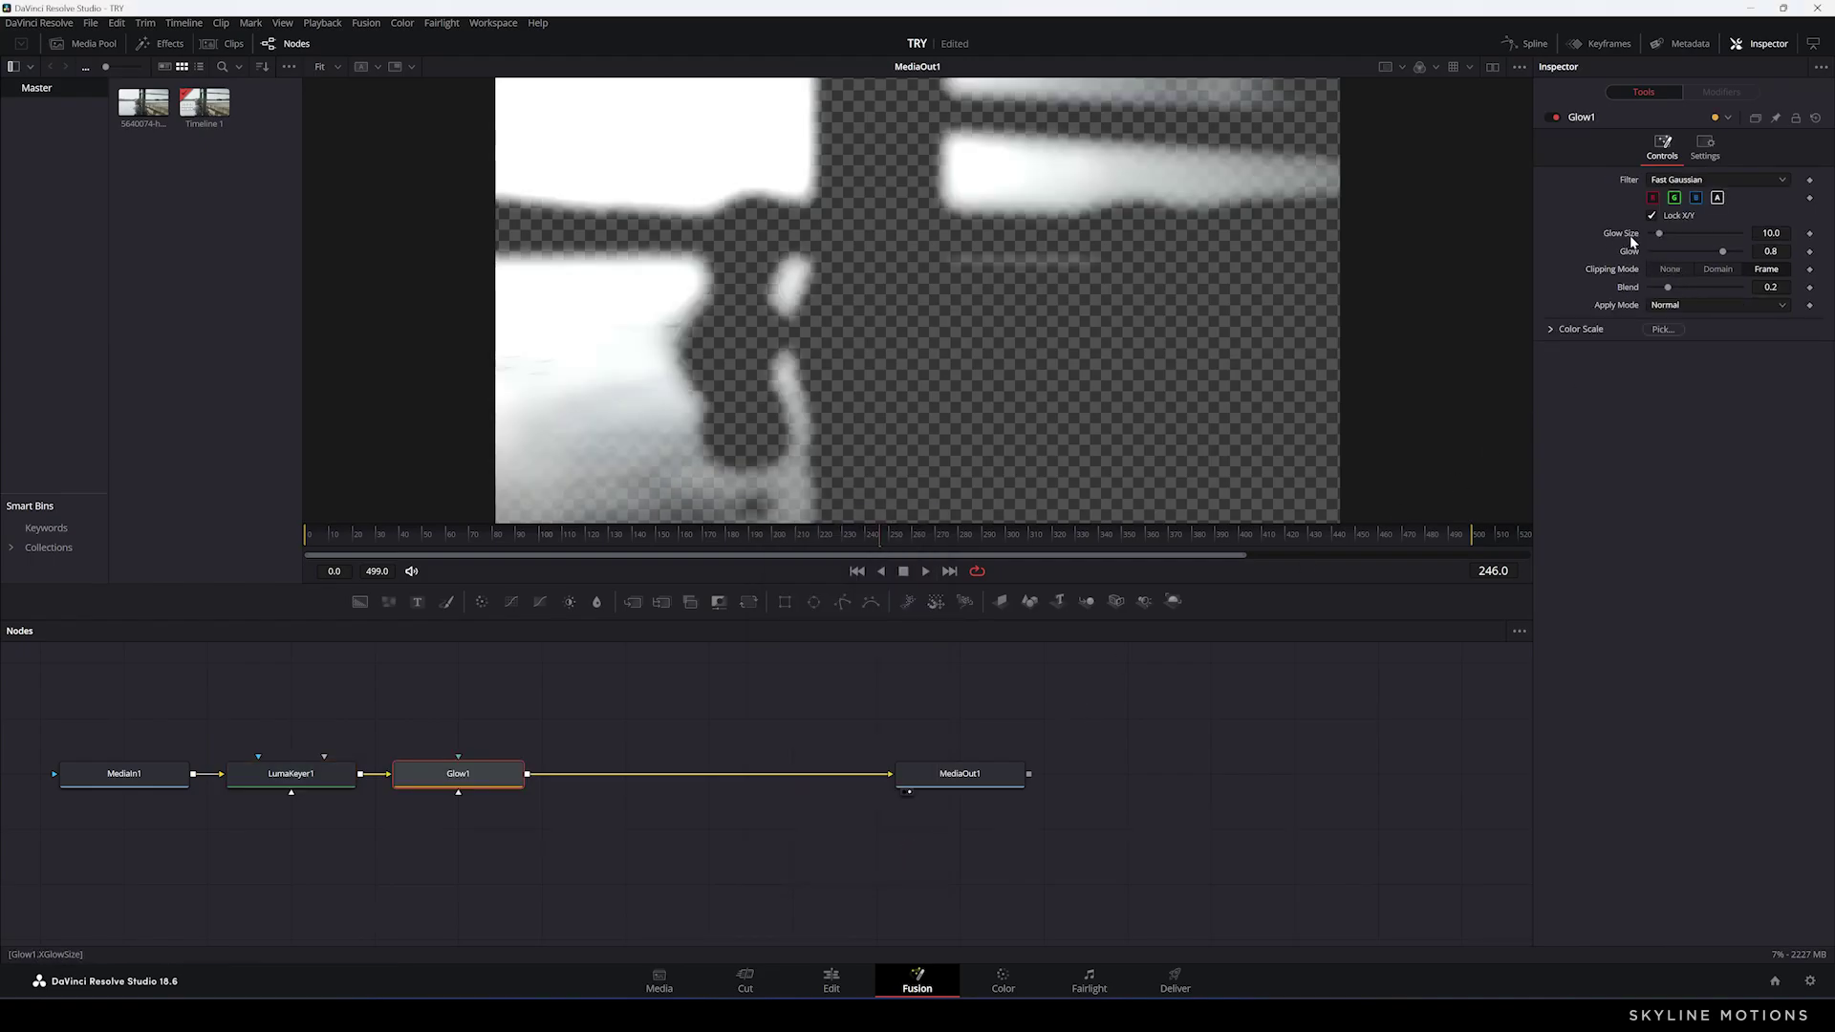
# Give Glow1 a glow size of 100 and a glow strength of 0.82
pyautogui.moveTo(1661, 235); pyautogui.dragTo(1752, 252)
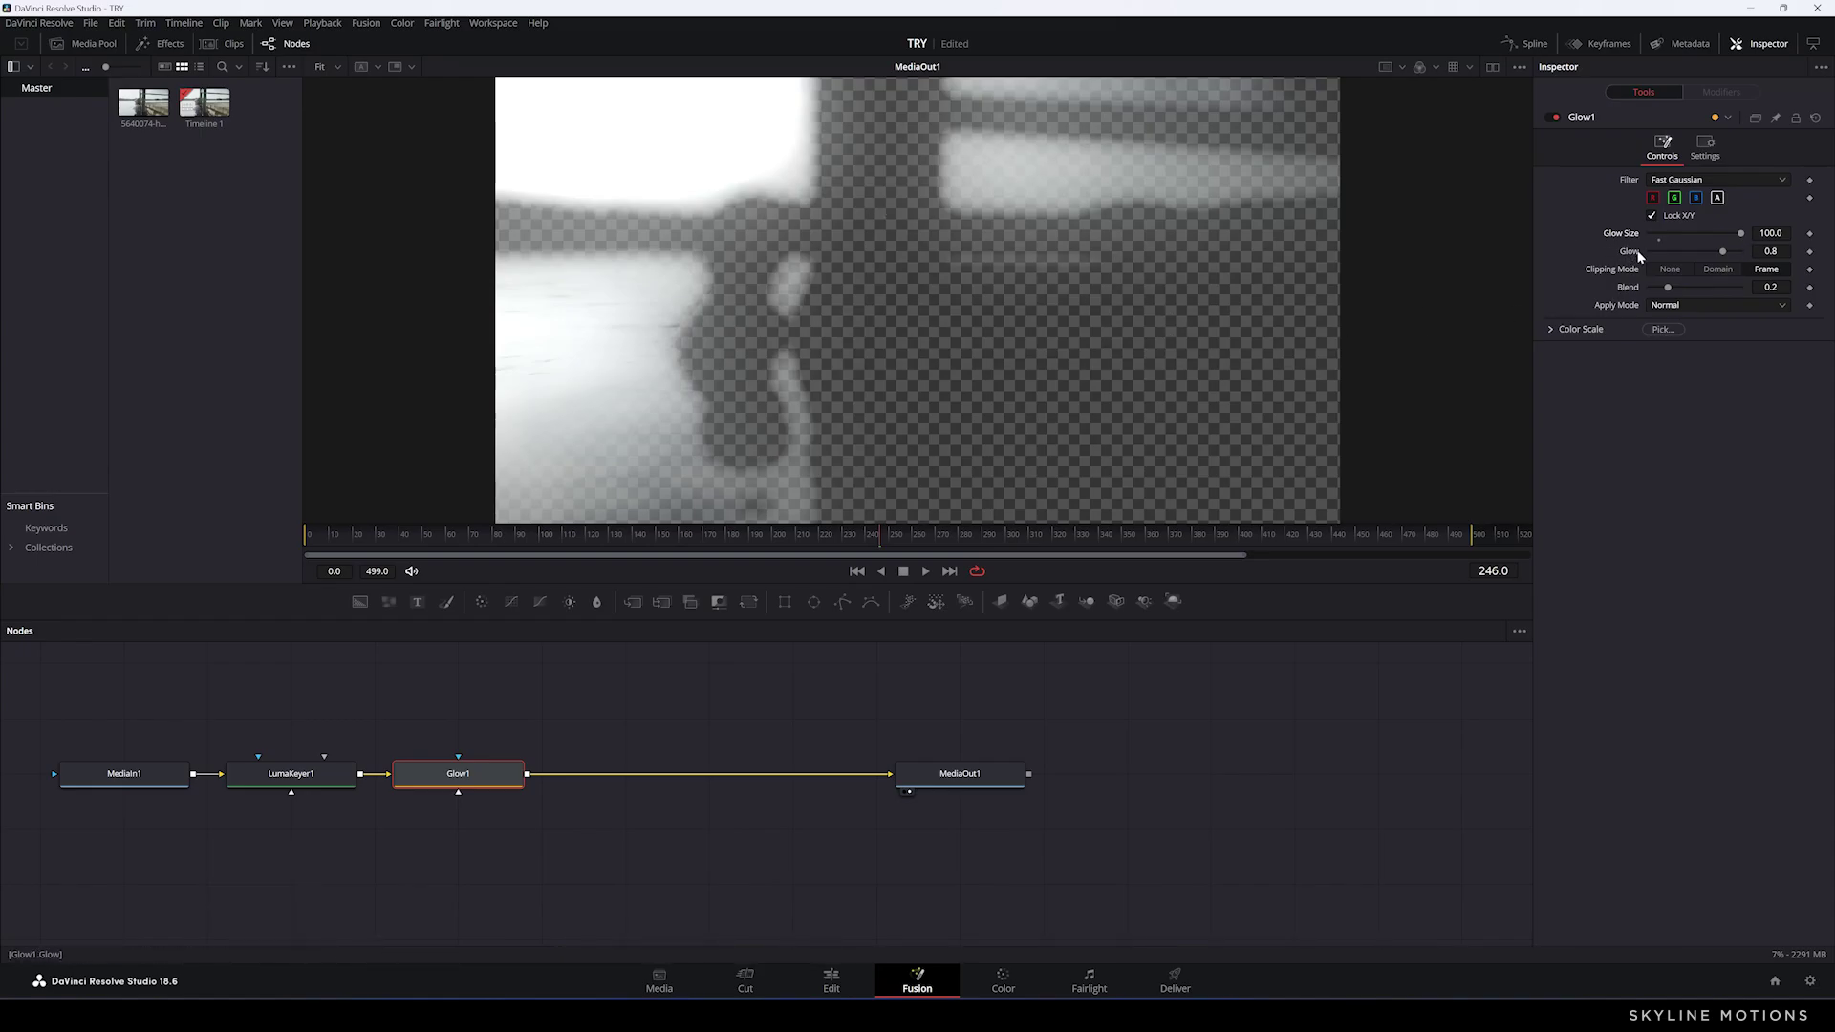
pyautogui.moveTo(1724, 252); pyautogui.dragTo(1752, 265)
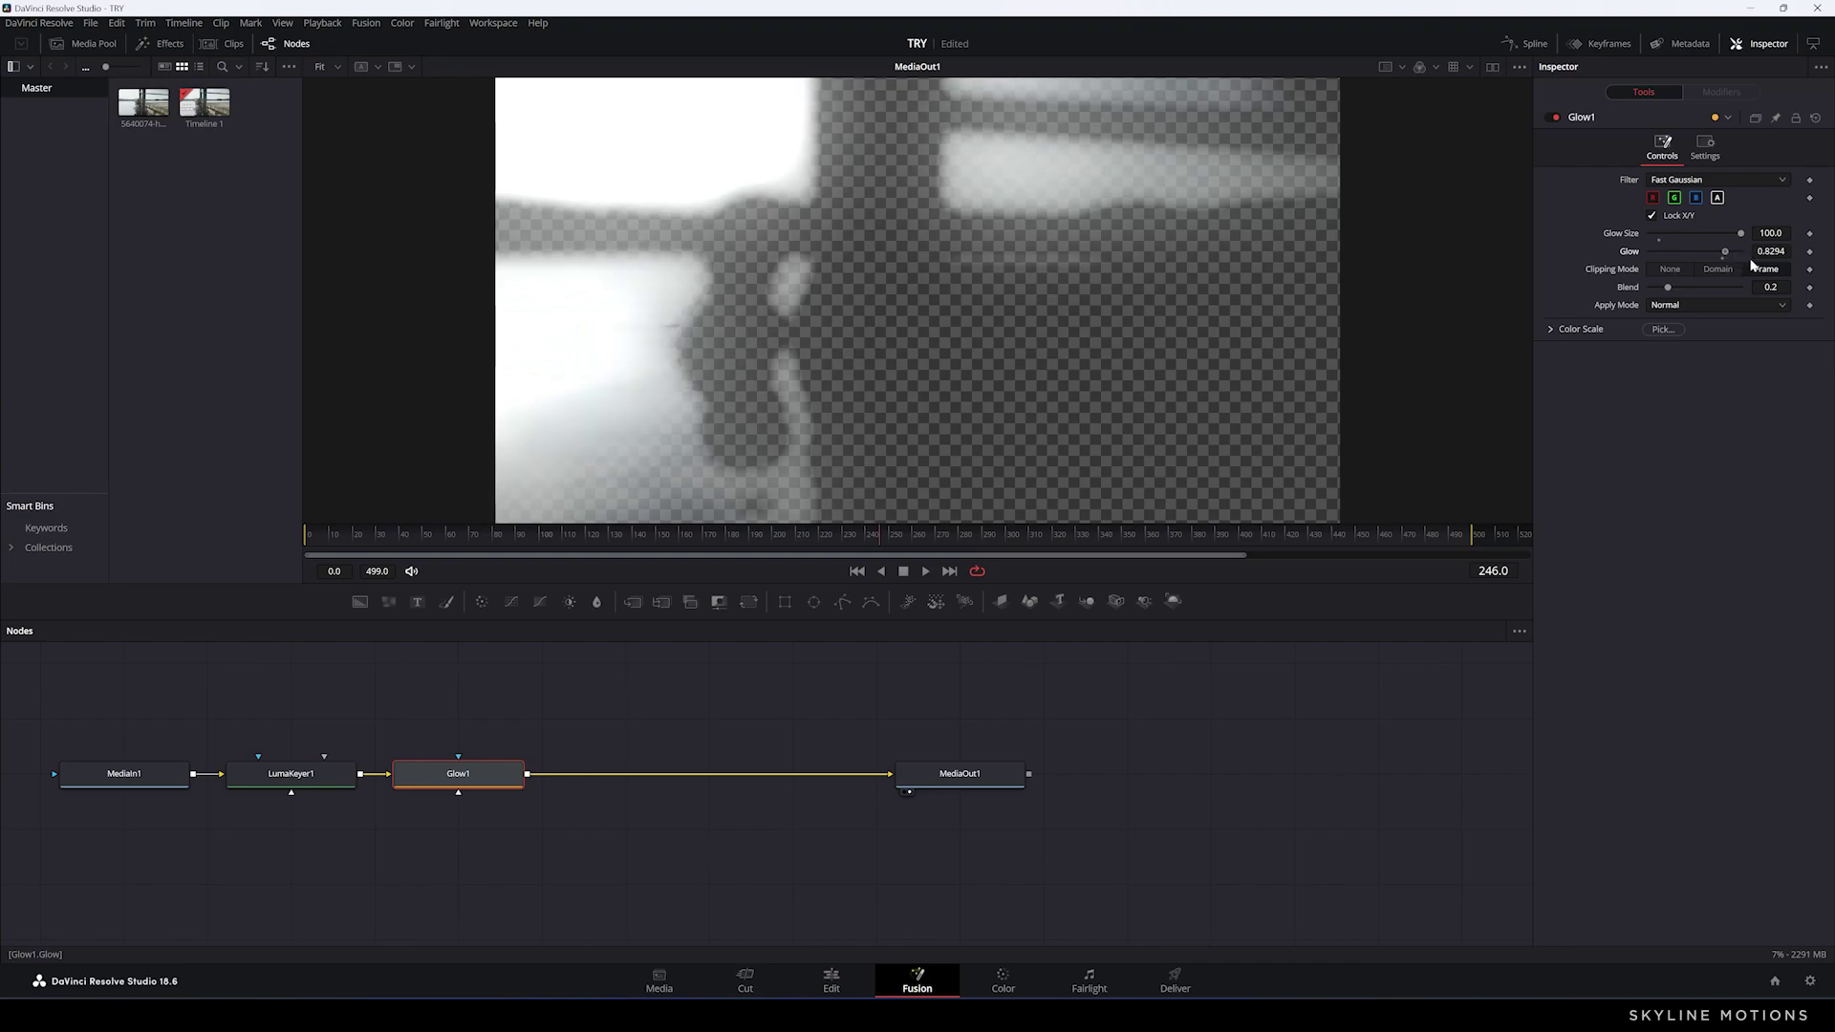
pyautogui.click(1770, 250)
pyautogui.write('0.82')
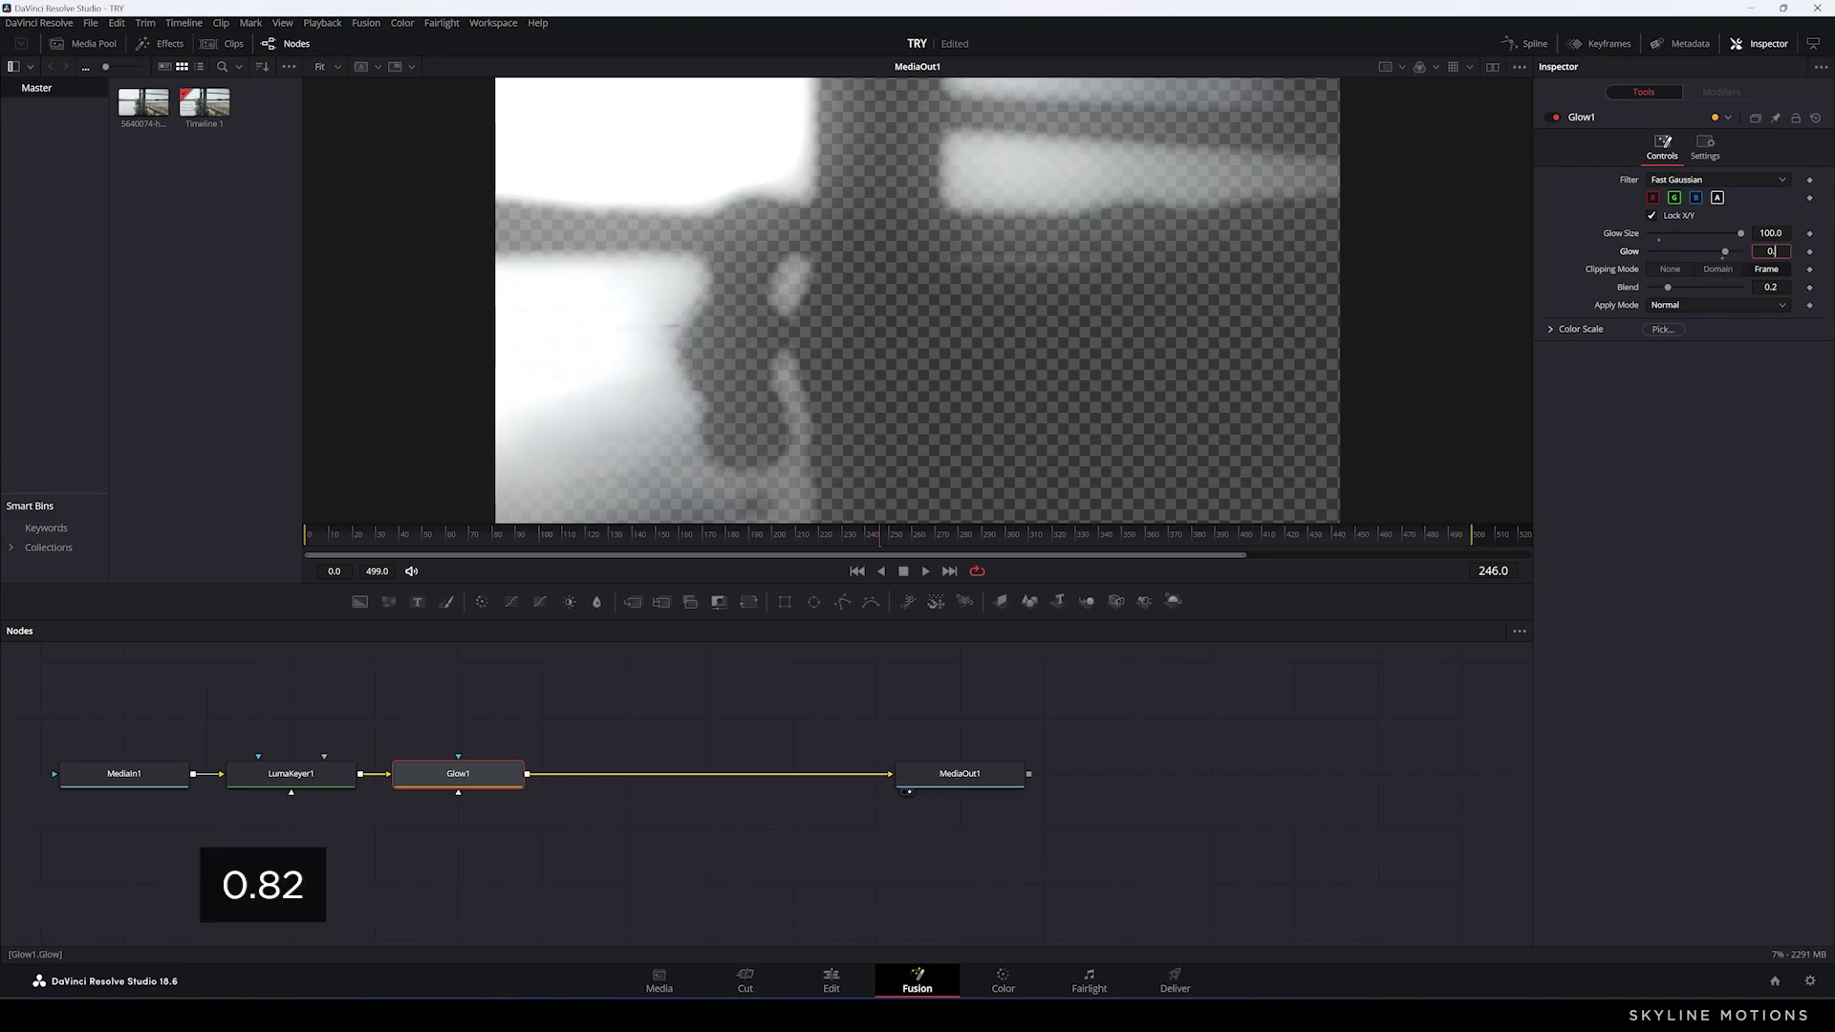
pyautogui.click(1773, 287)
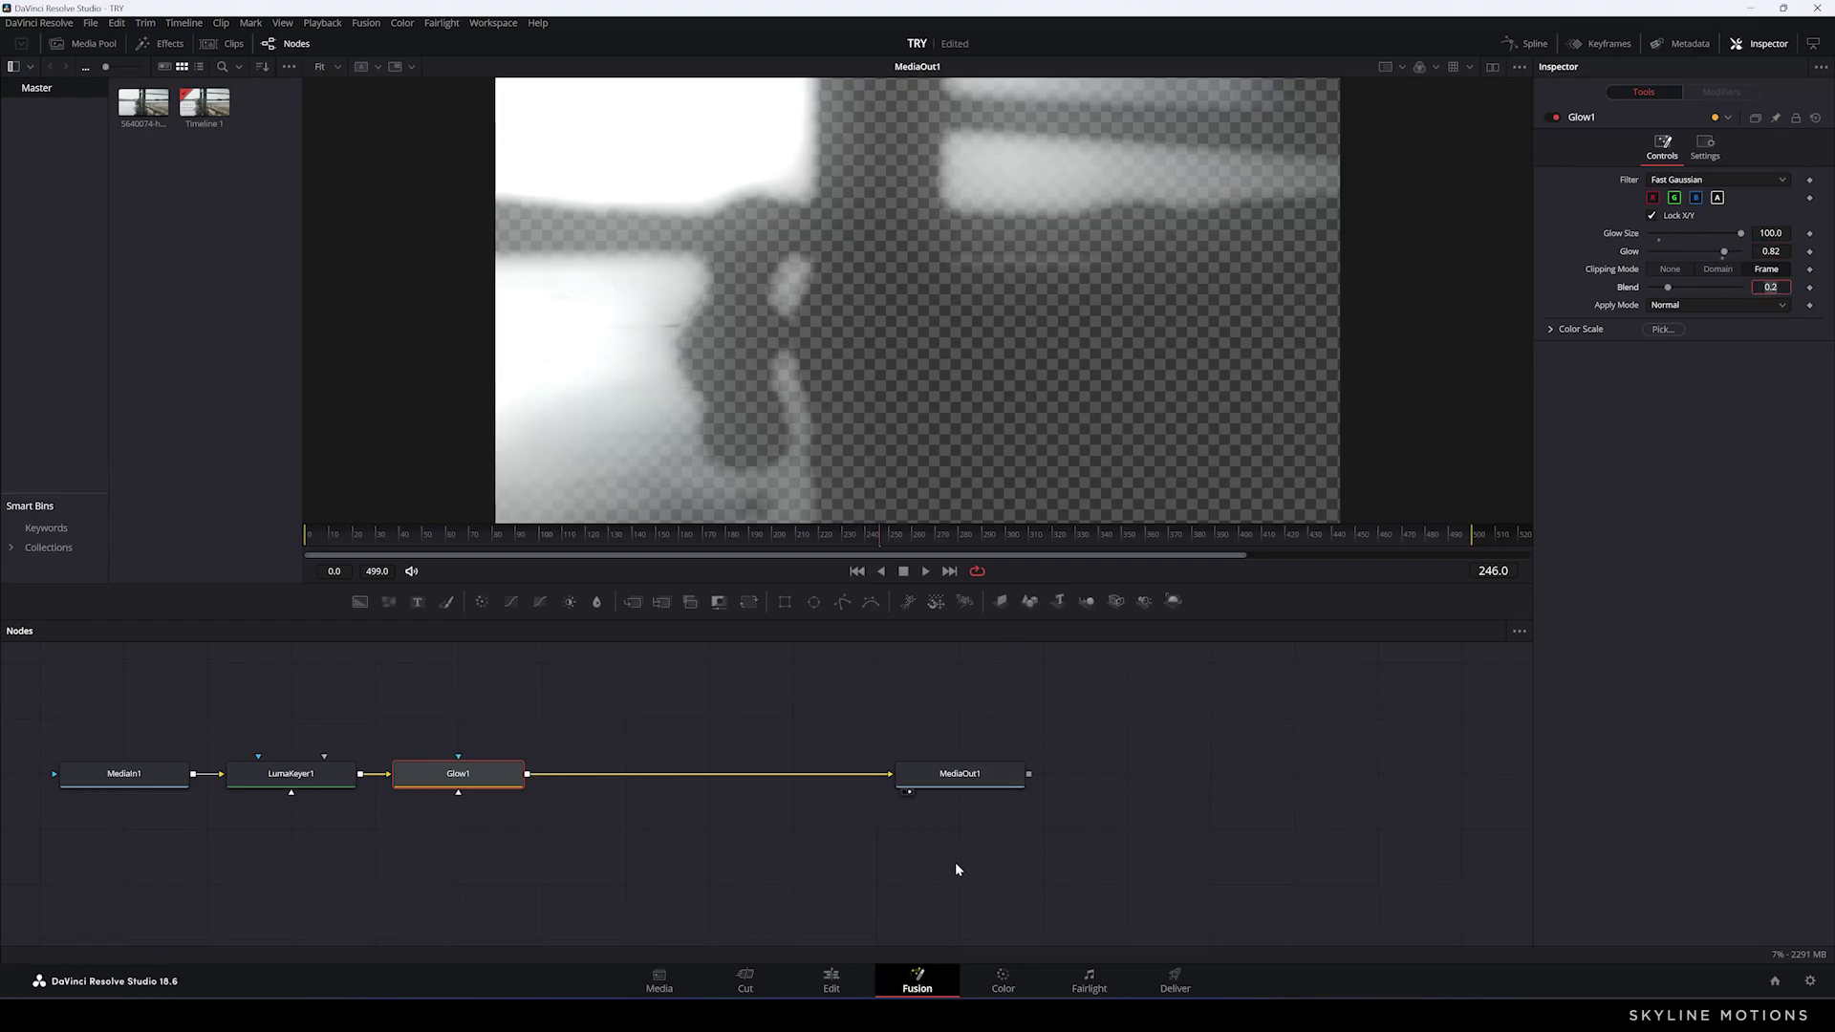
# Back on the Edit timeline, toggle the V2 glow track off and on to compare
pyautogui.click(850, 978)
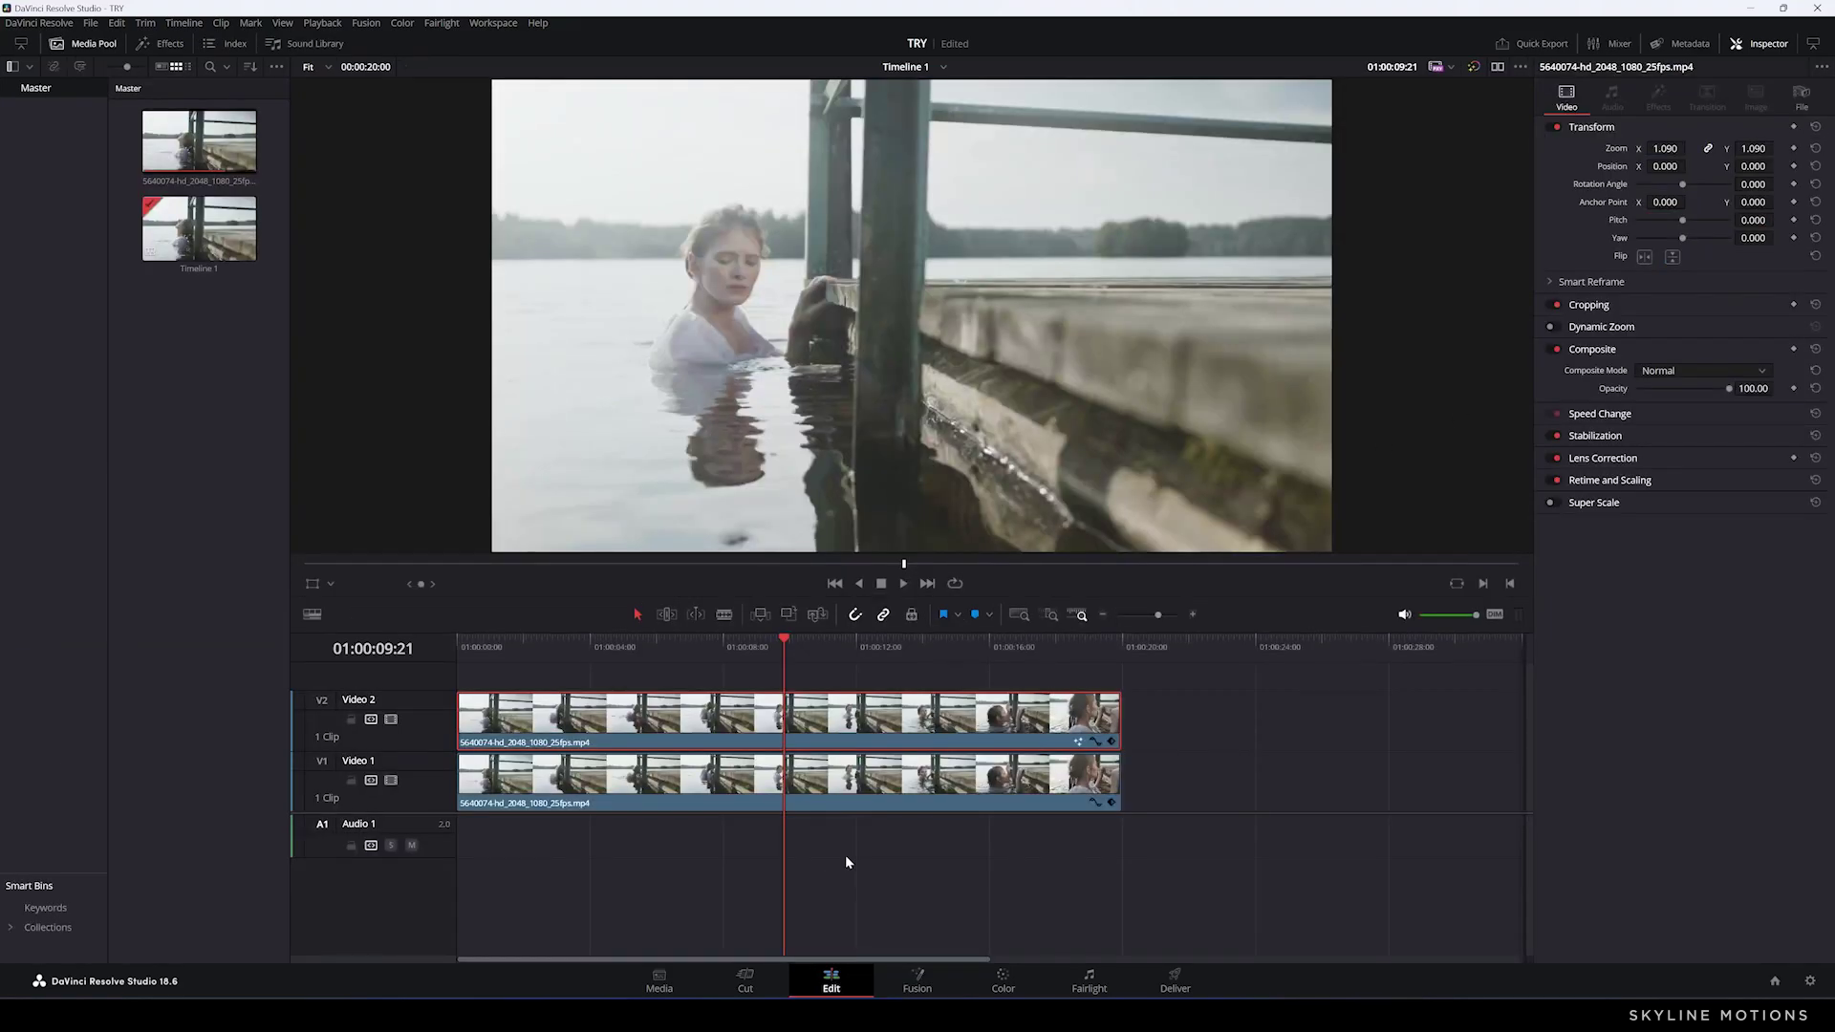
pyautogui.moveTo(789, 653); pyautogui.dragTo(877, 657)
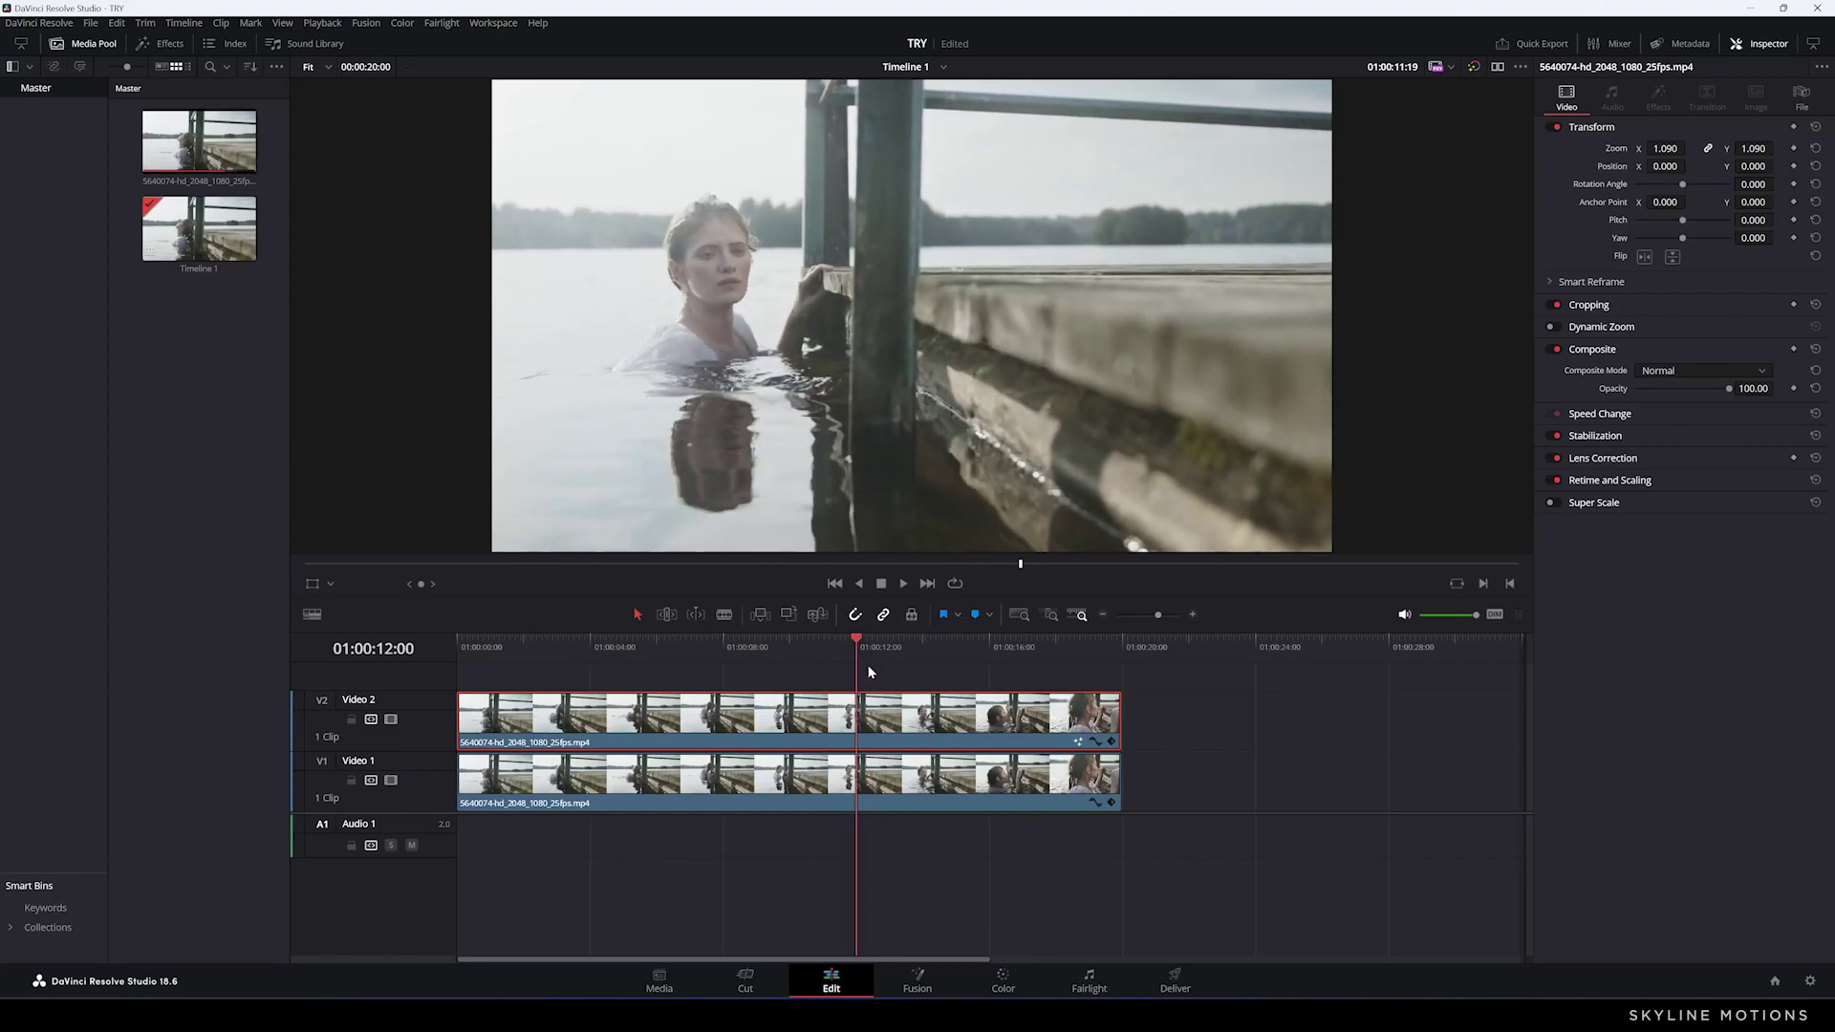
pyautogui.click(391, 719)
pyautogui.click(390, 718)
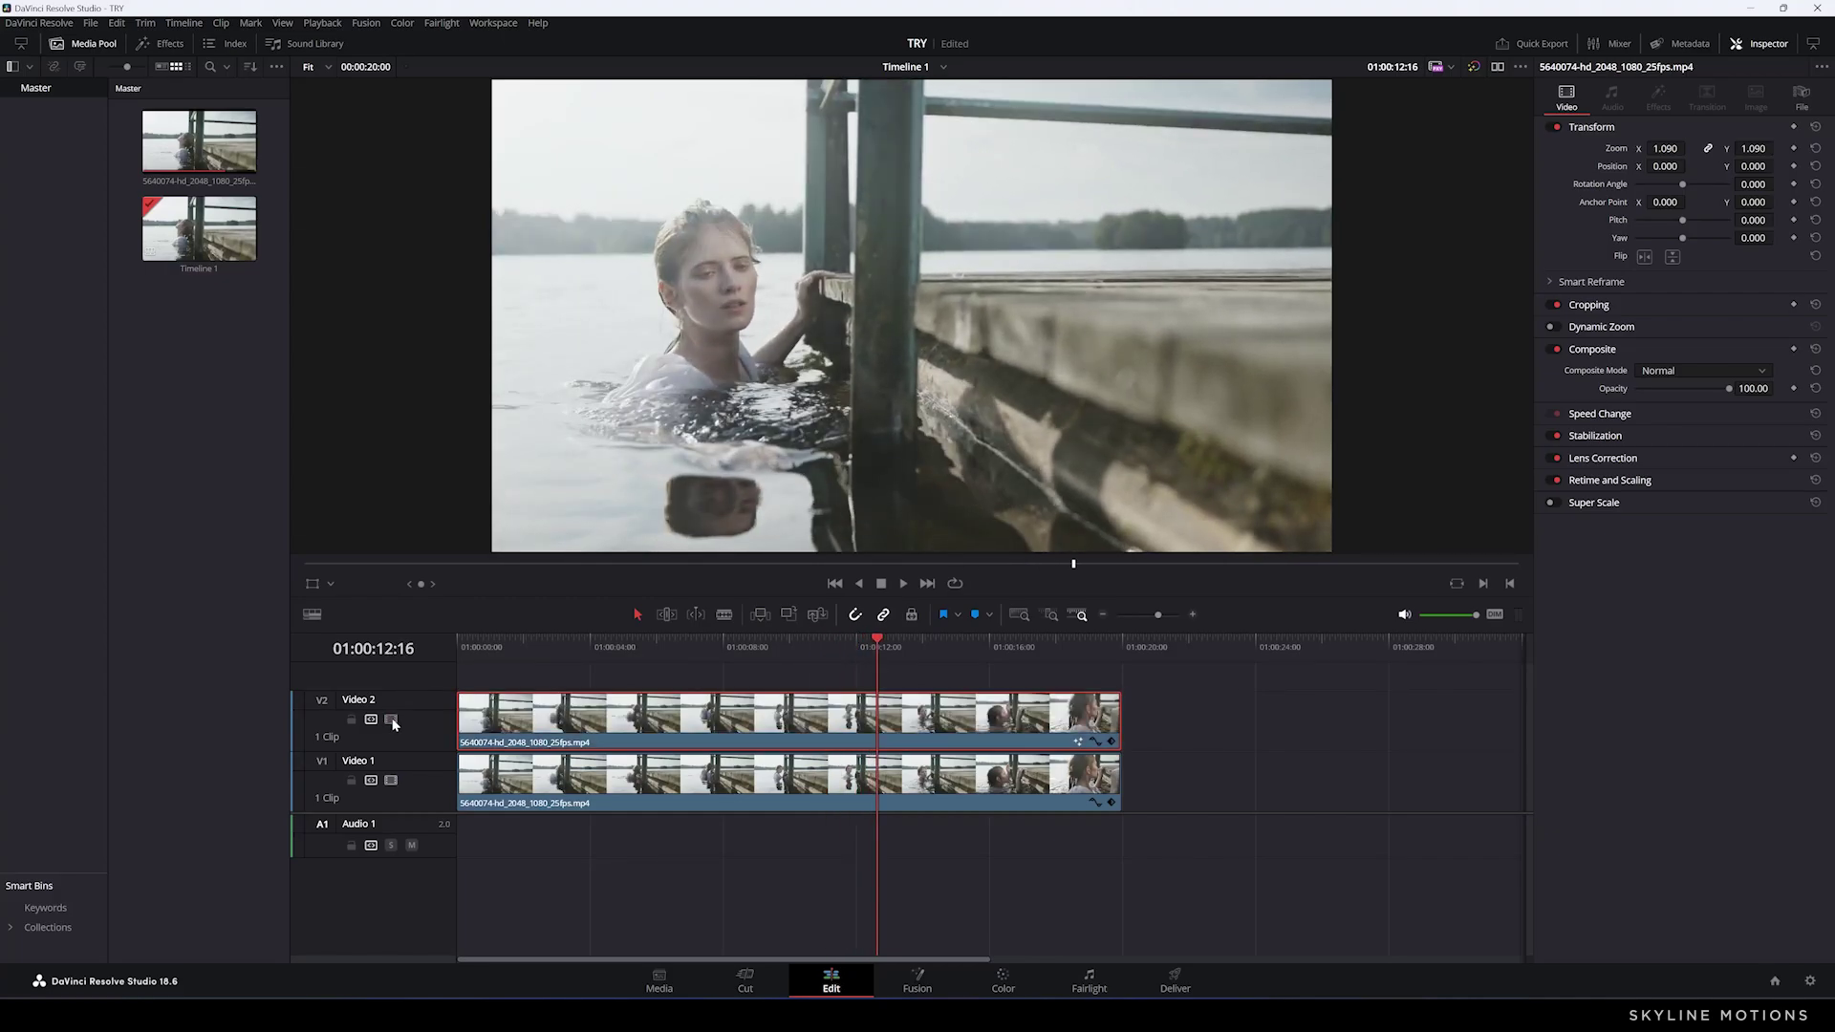
pyautogui.click(391, 719)
pyautogui.click(391, 719)
# Leave Video 2 disabled so only the base V1 clip shows
pyautogui.moveTo(864, 647)
pyautogui.mouseDown()
pyautogui.moveTo(742, 656)
pyautogui.moveTo(764, 653)
pyautogui.mouseUp()
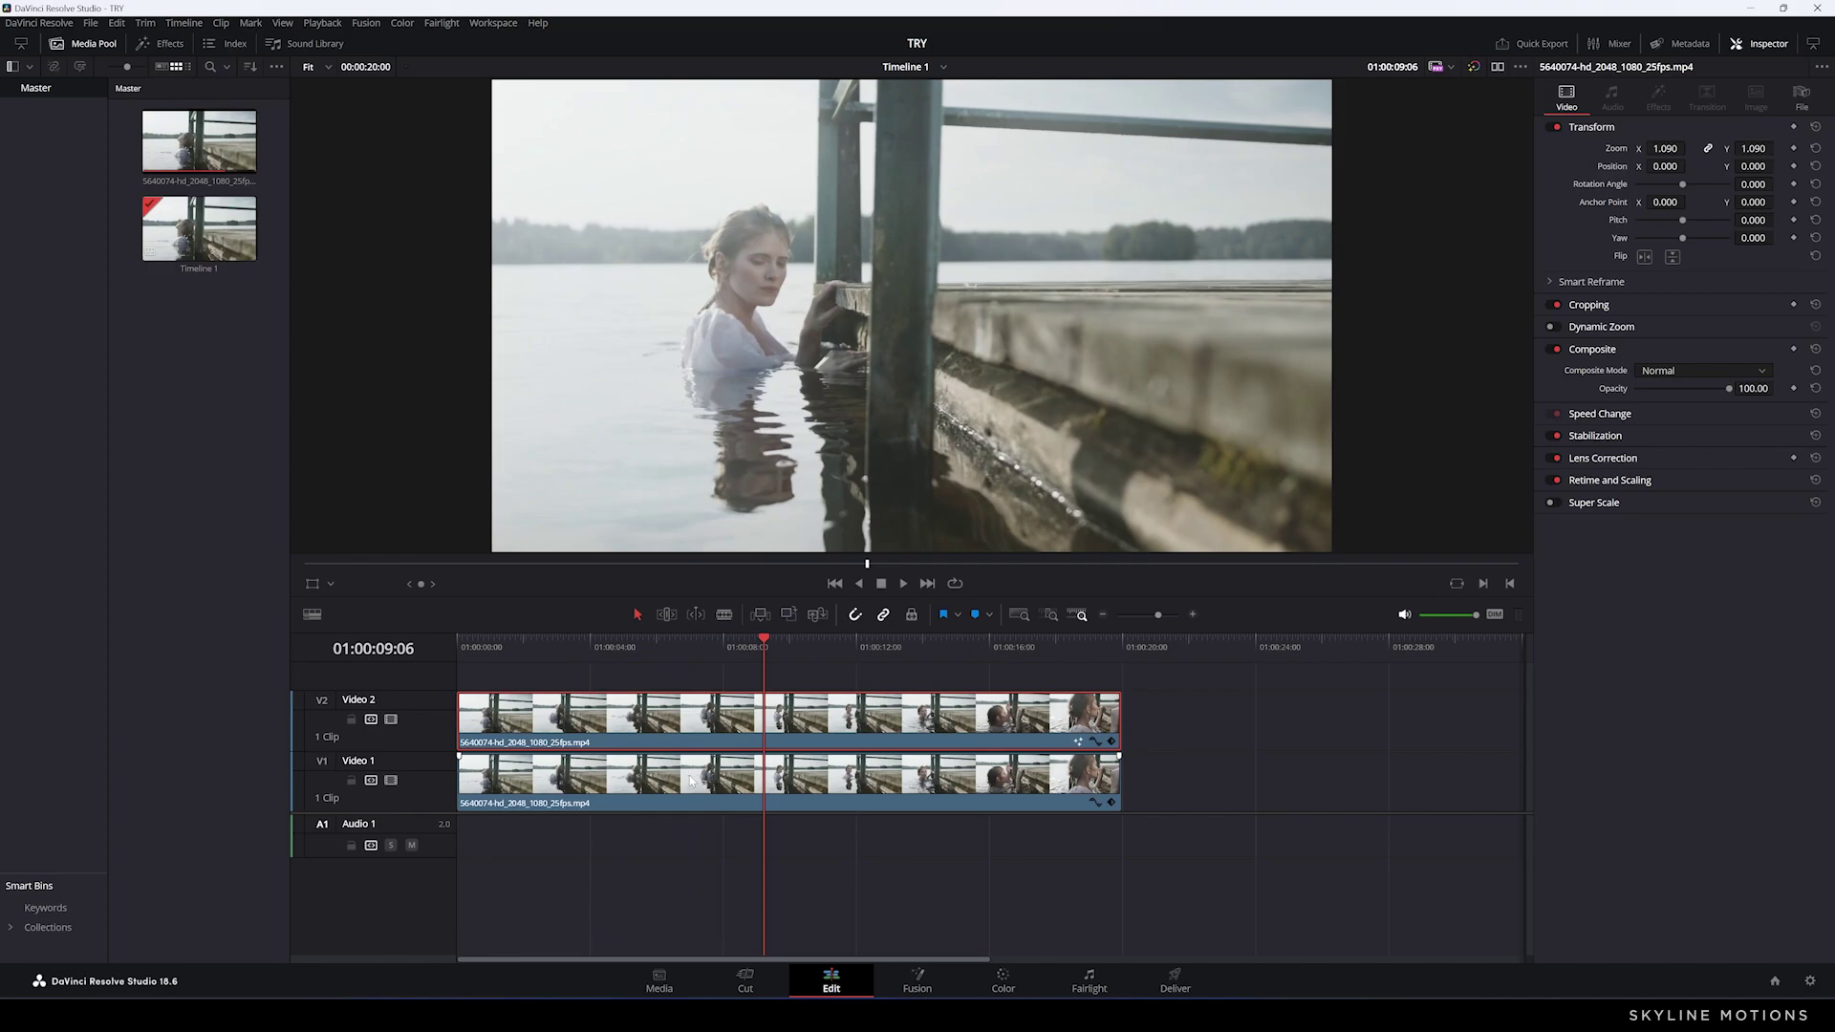
pyautogui.click(391, 721)
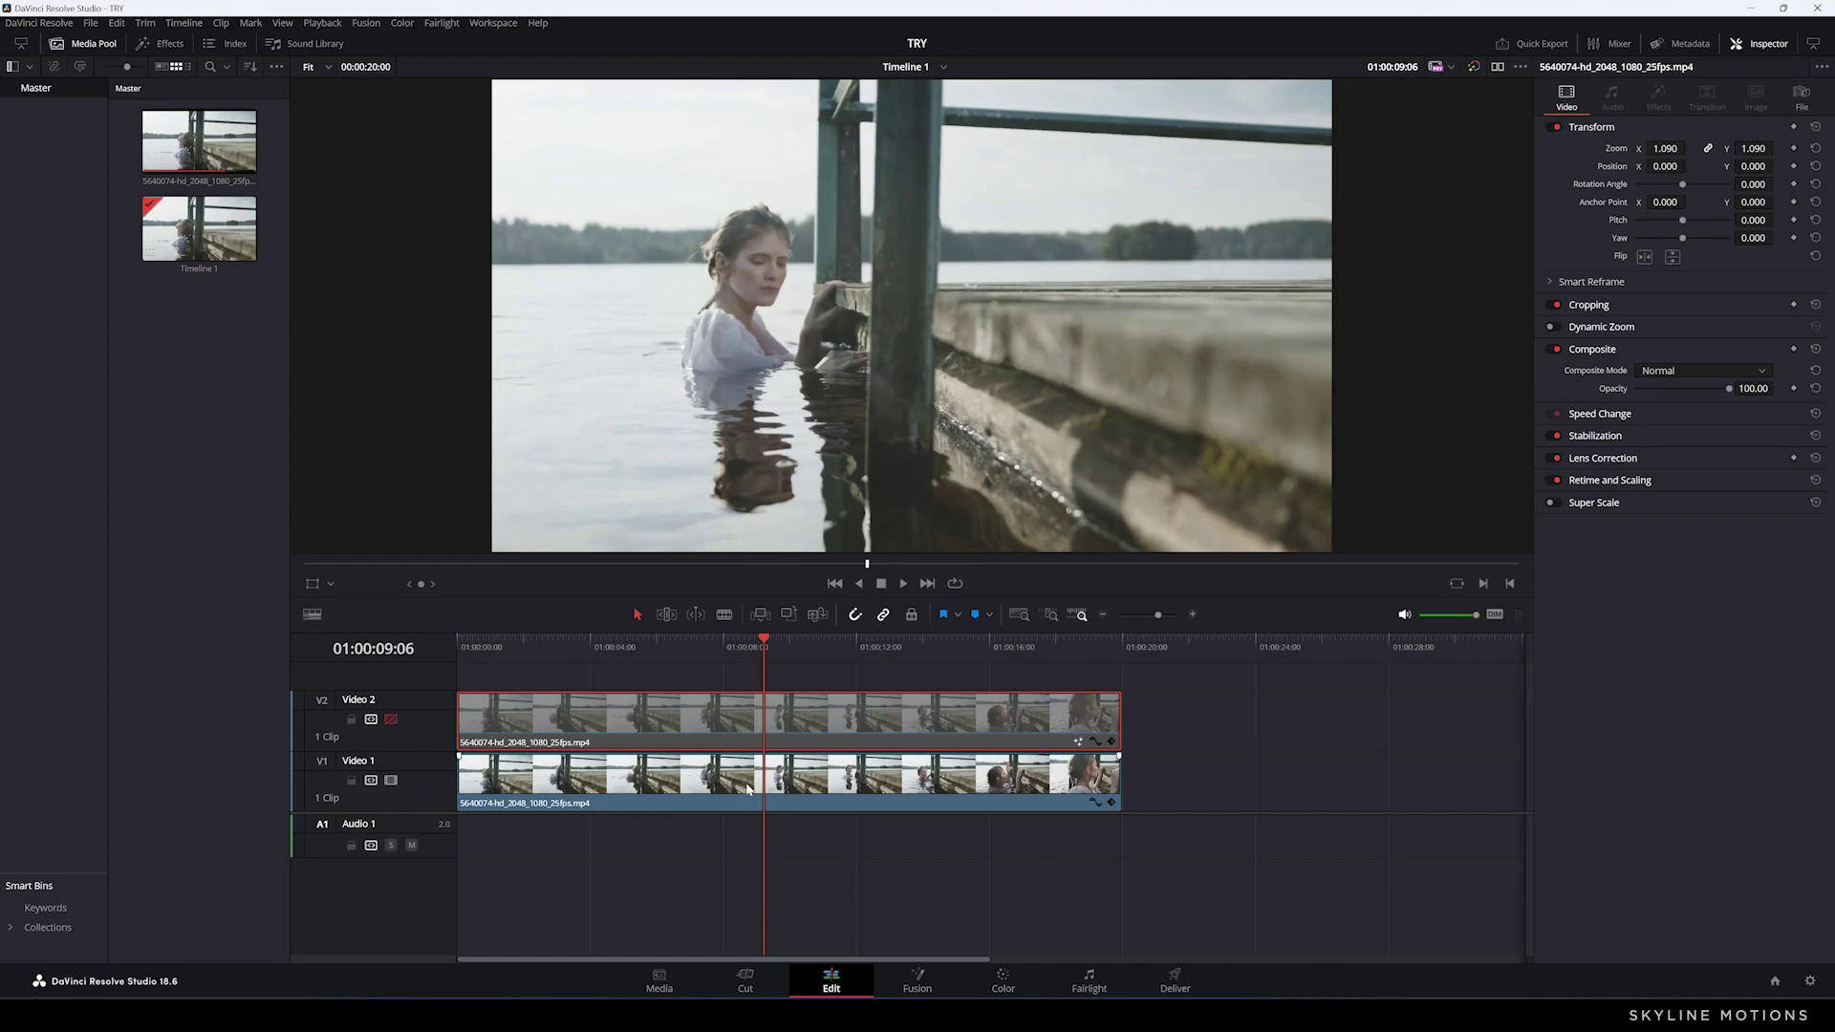
pyautogui.press('Left')
pyautogui.press('Left')
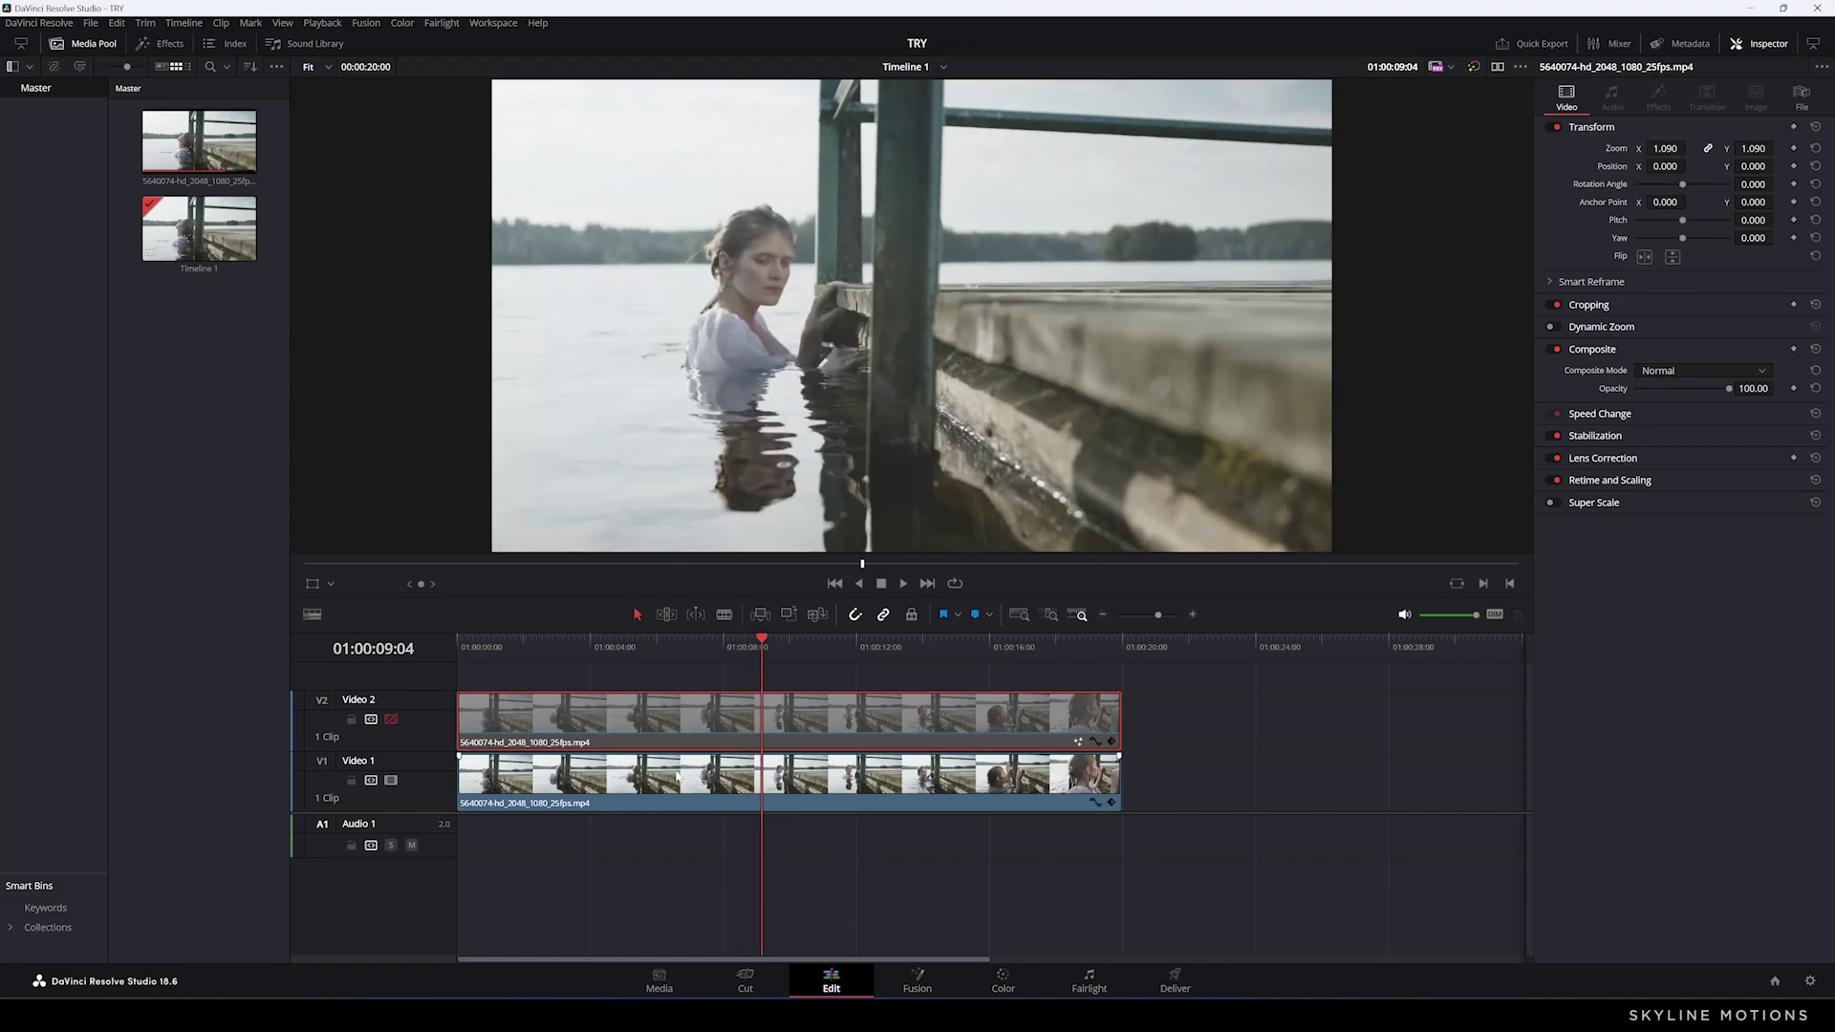
# On the Color page, apply the Rec.709 to Linear LUT to the base clip
pyautogui.click(1004, 982)
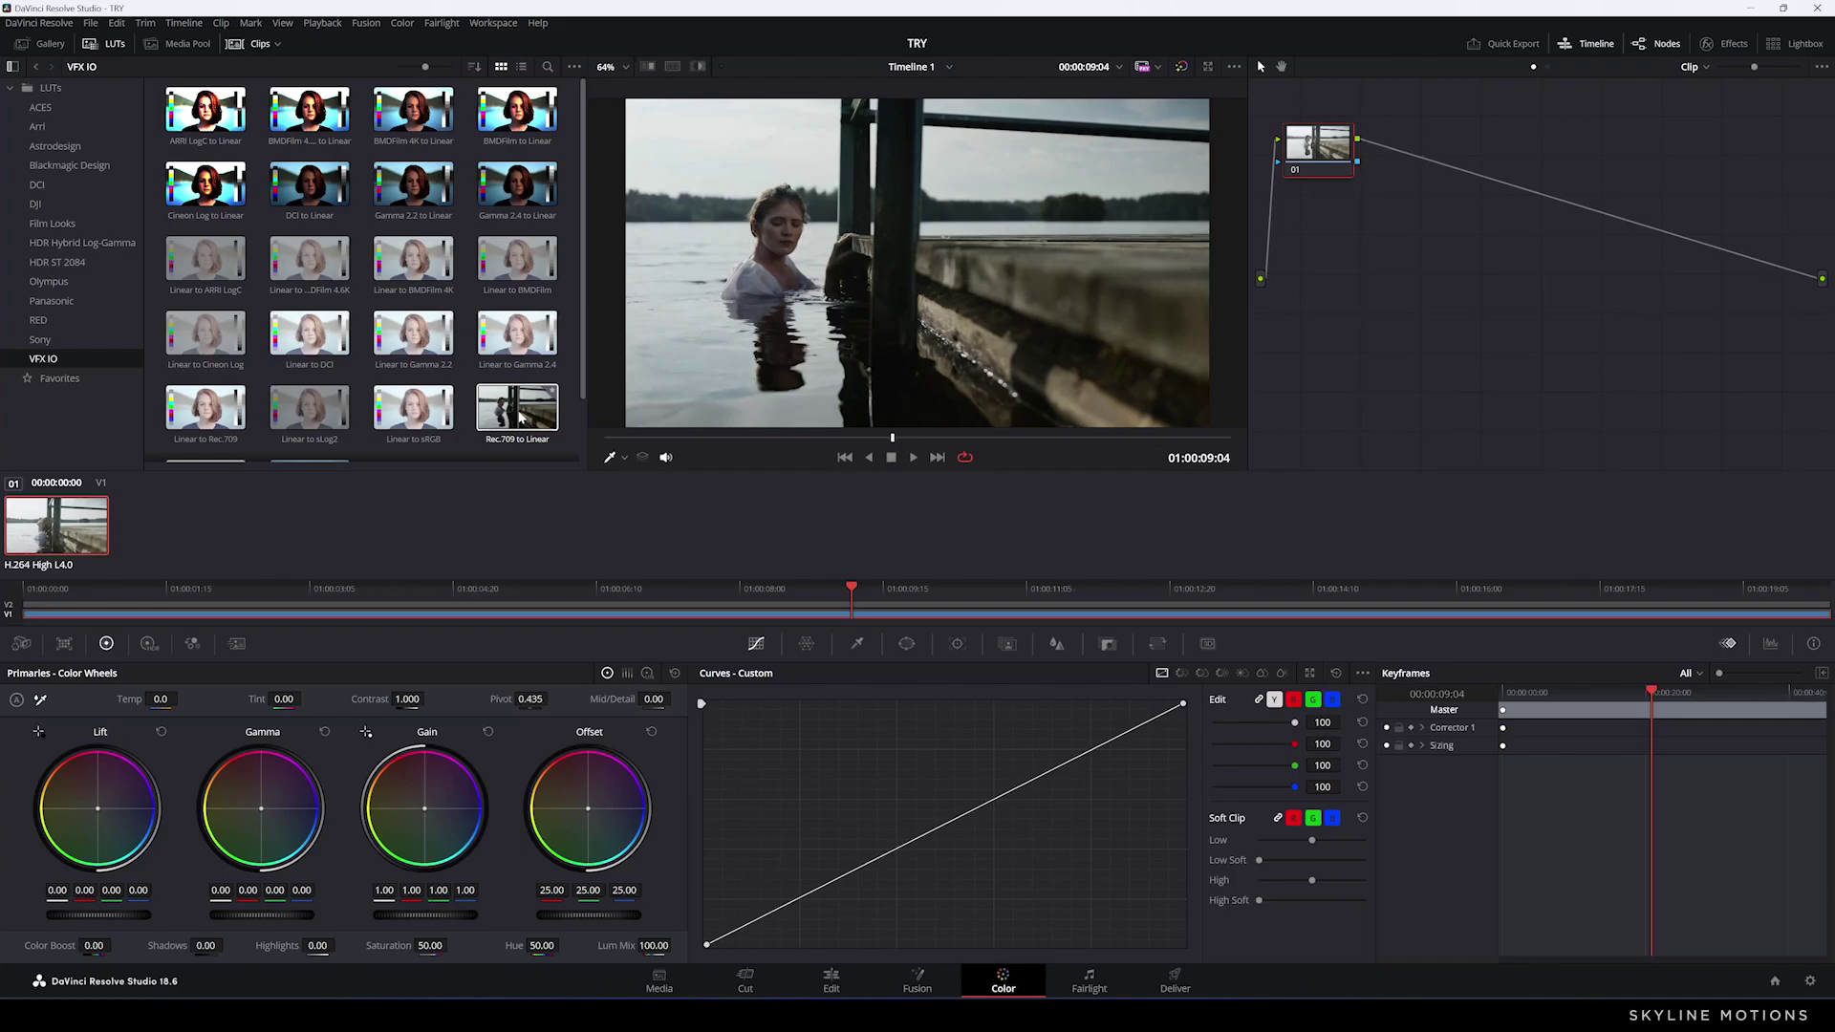
pyautogui.moveTo(524, 416)
pyautogui.mouseDown()
pyautogui.moveTo(1330, 233)
pyautogui.moveTo(1319, 146)
pyautogui.mouseUp()
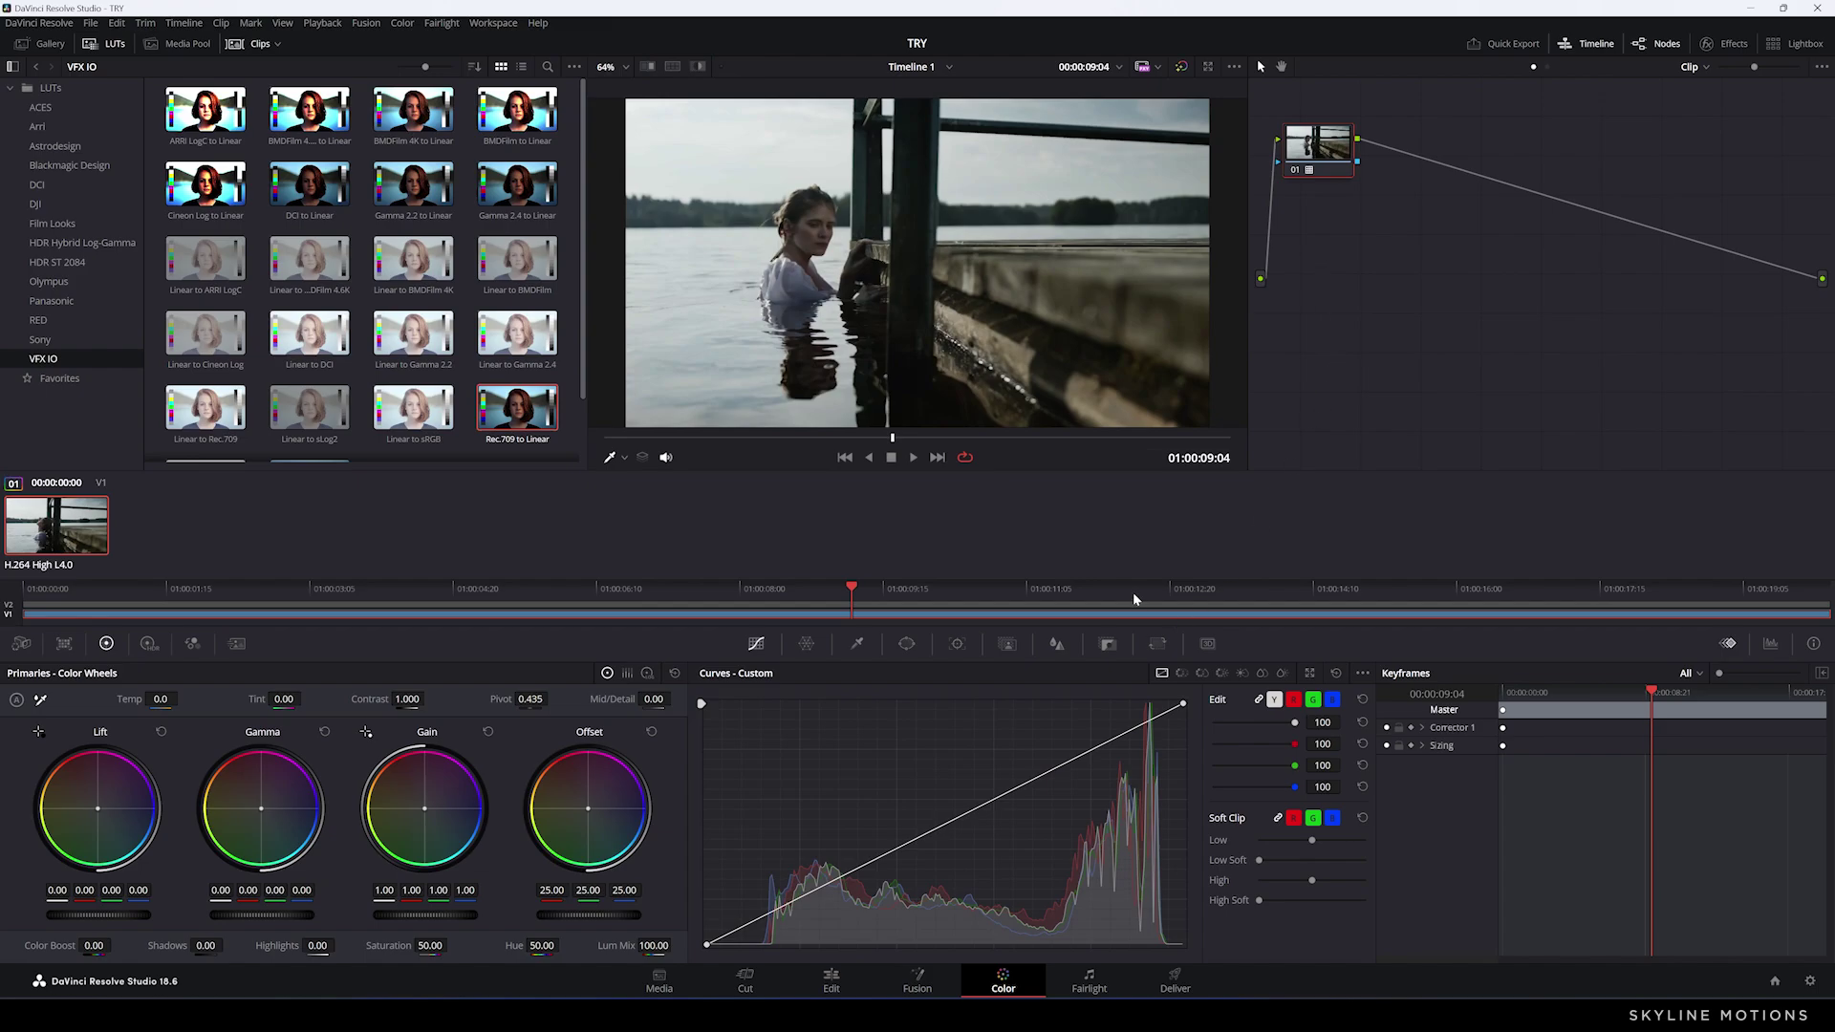
pyautogui.moveTo(893, 440)
pyautogui.mouseDown()
pyautogui.moveTo(975, 440)
pyautogui.moveTo(939, 447)
pyautogui.mouseUp()
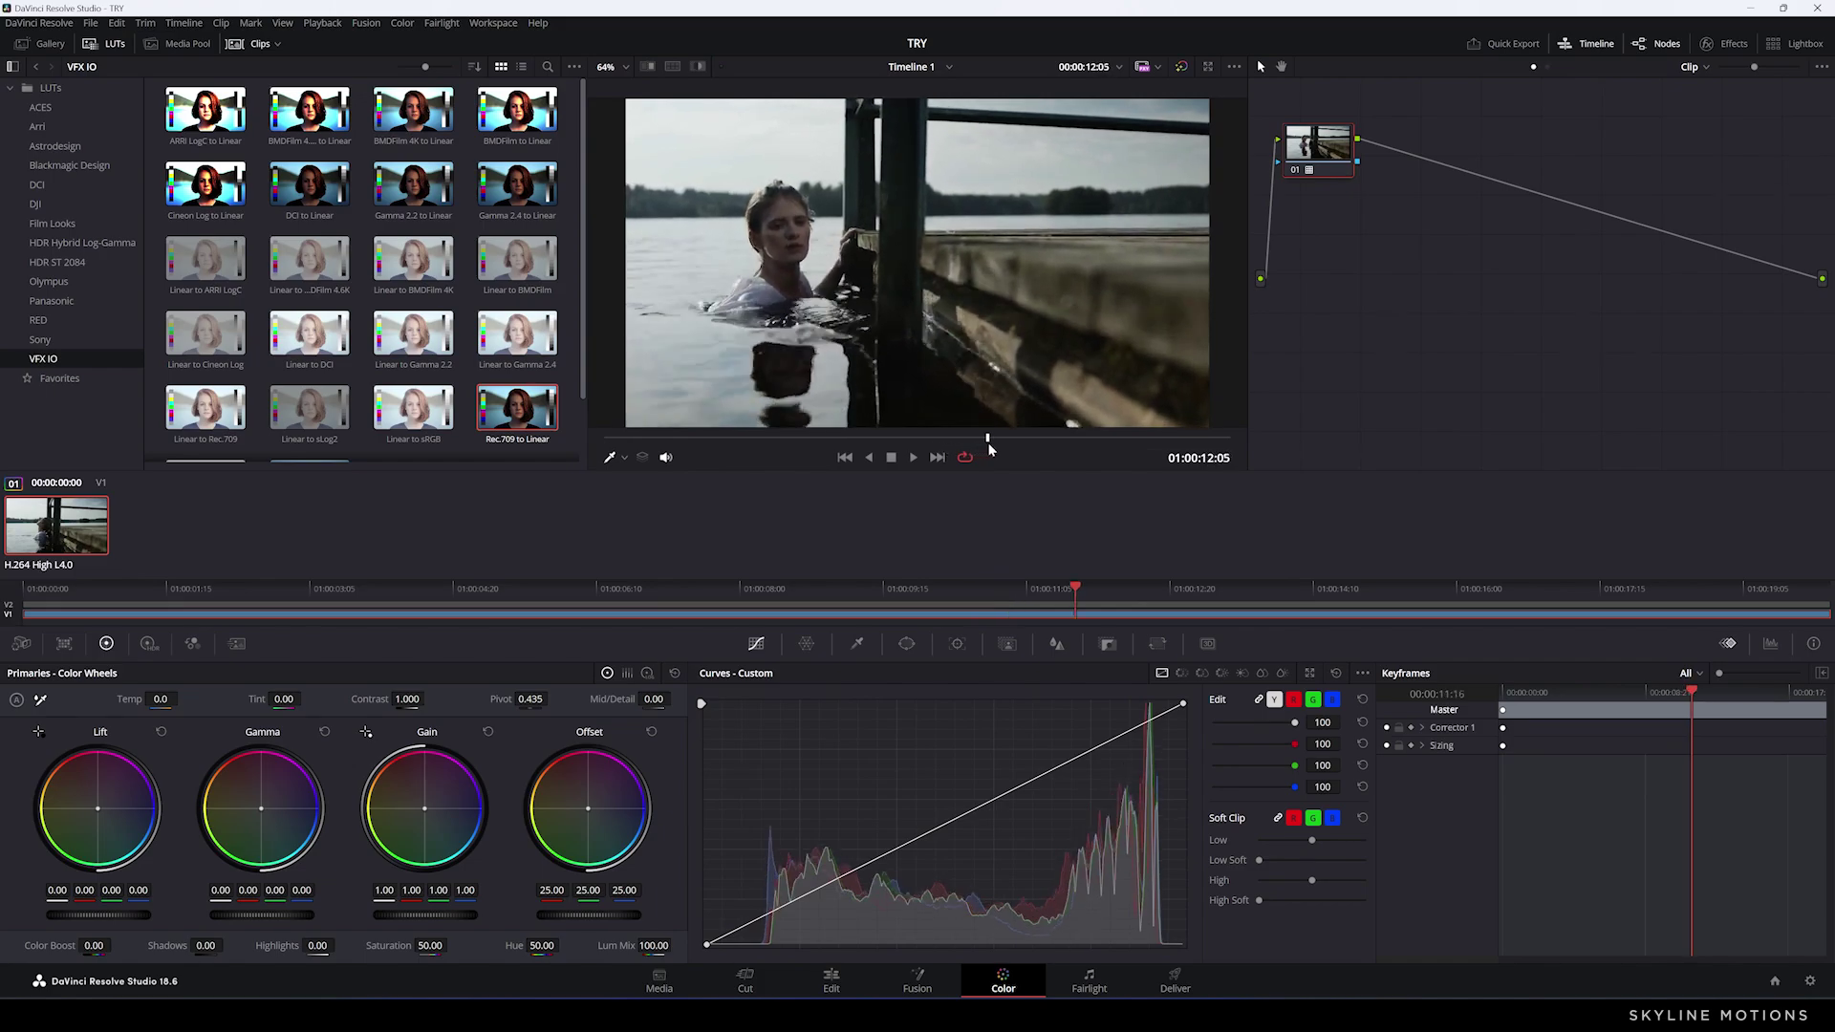
pyautogui.moveTo(939, 448); pyautogui.dragTo(996, 441)
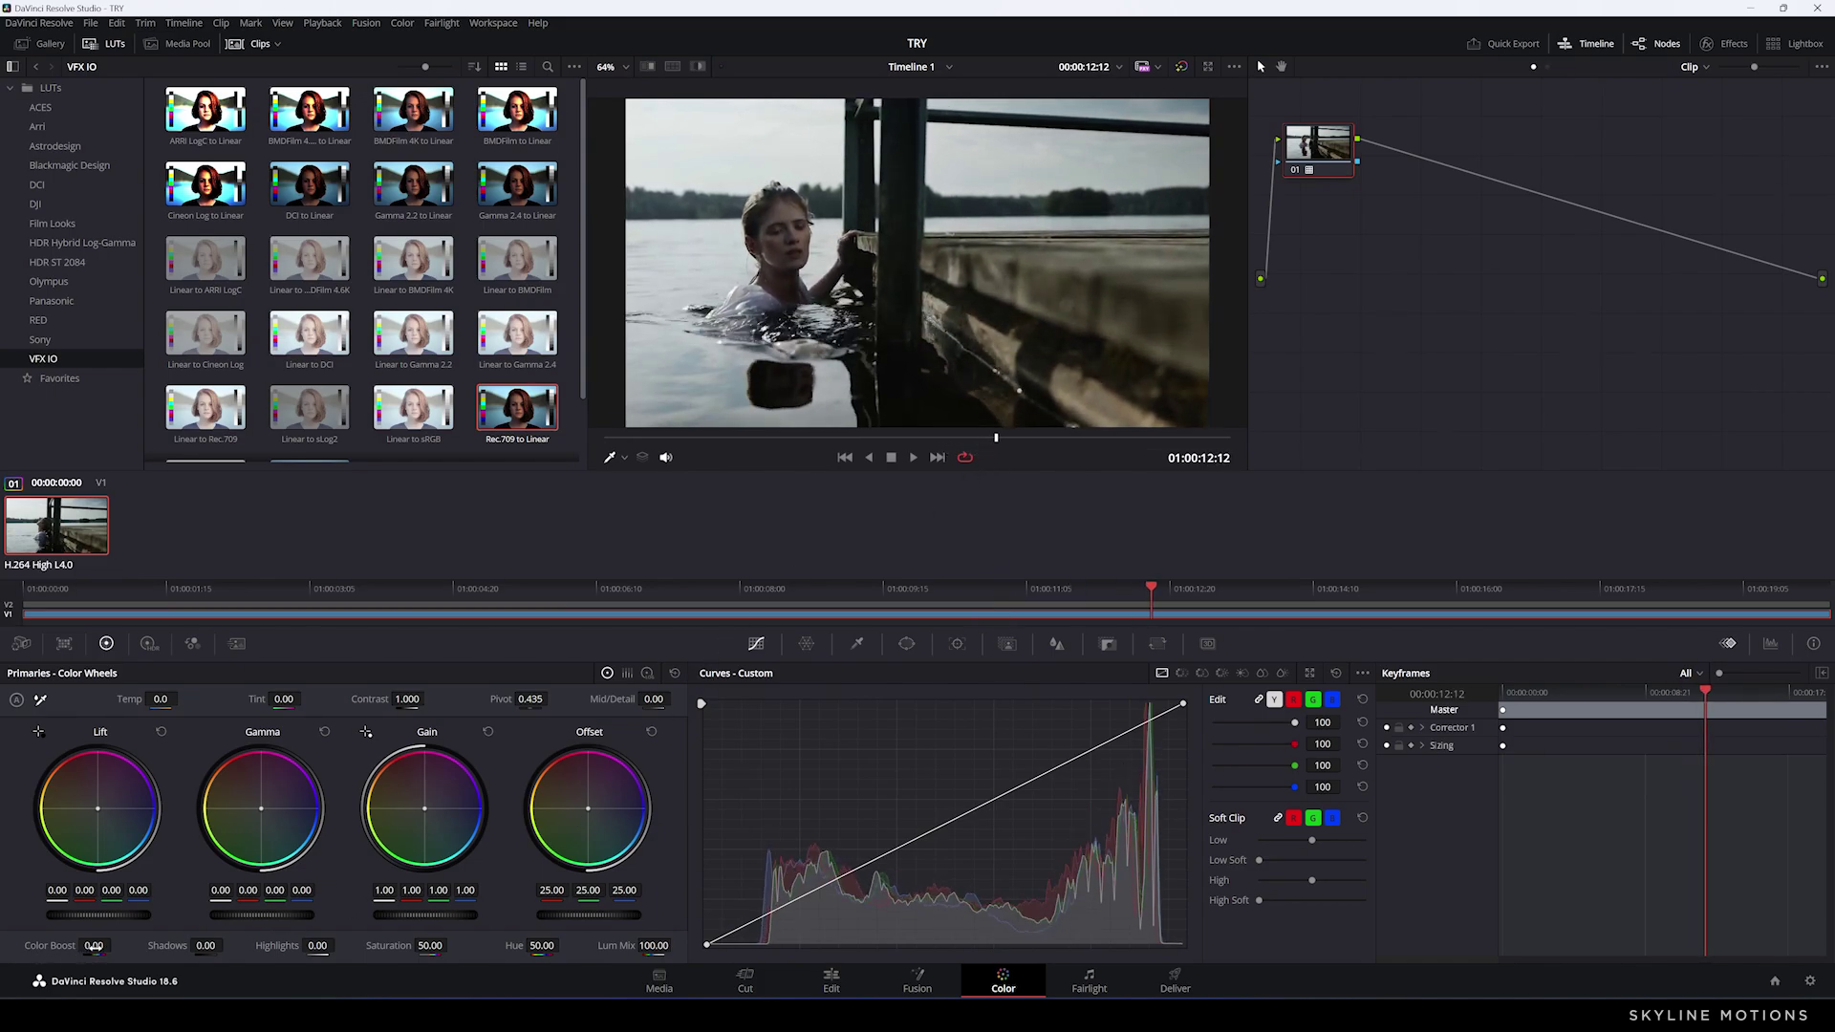
# Set Color Boost to 15 and go back to the edit timeline
pyautogui.moveTo(94, 946); pyautogui.dragTo(115, 946)
pyautogui.click(94, 945)
pyautogui.write('15')
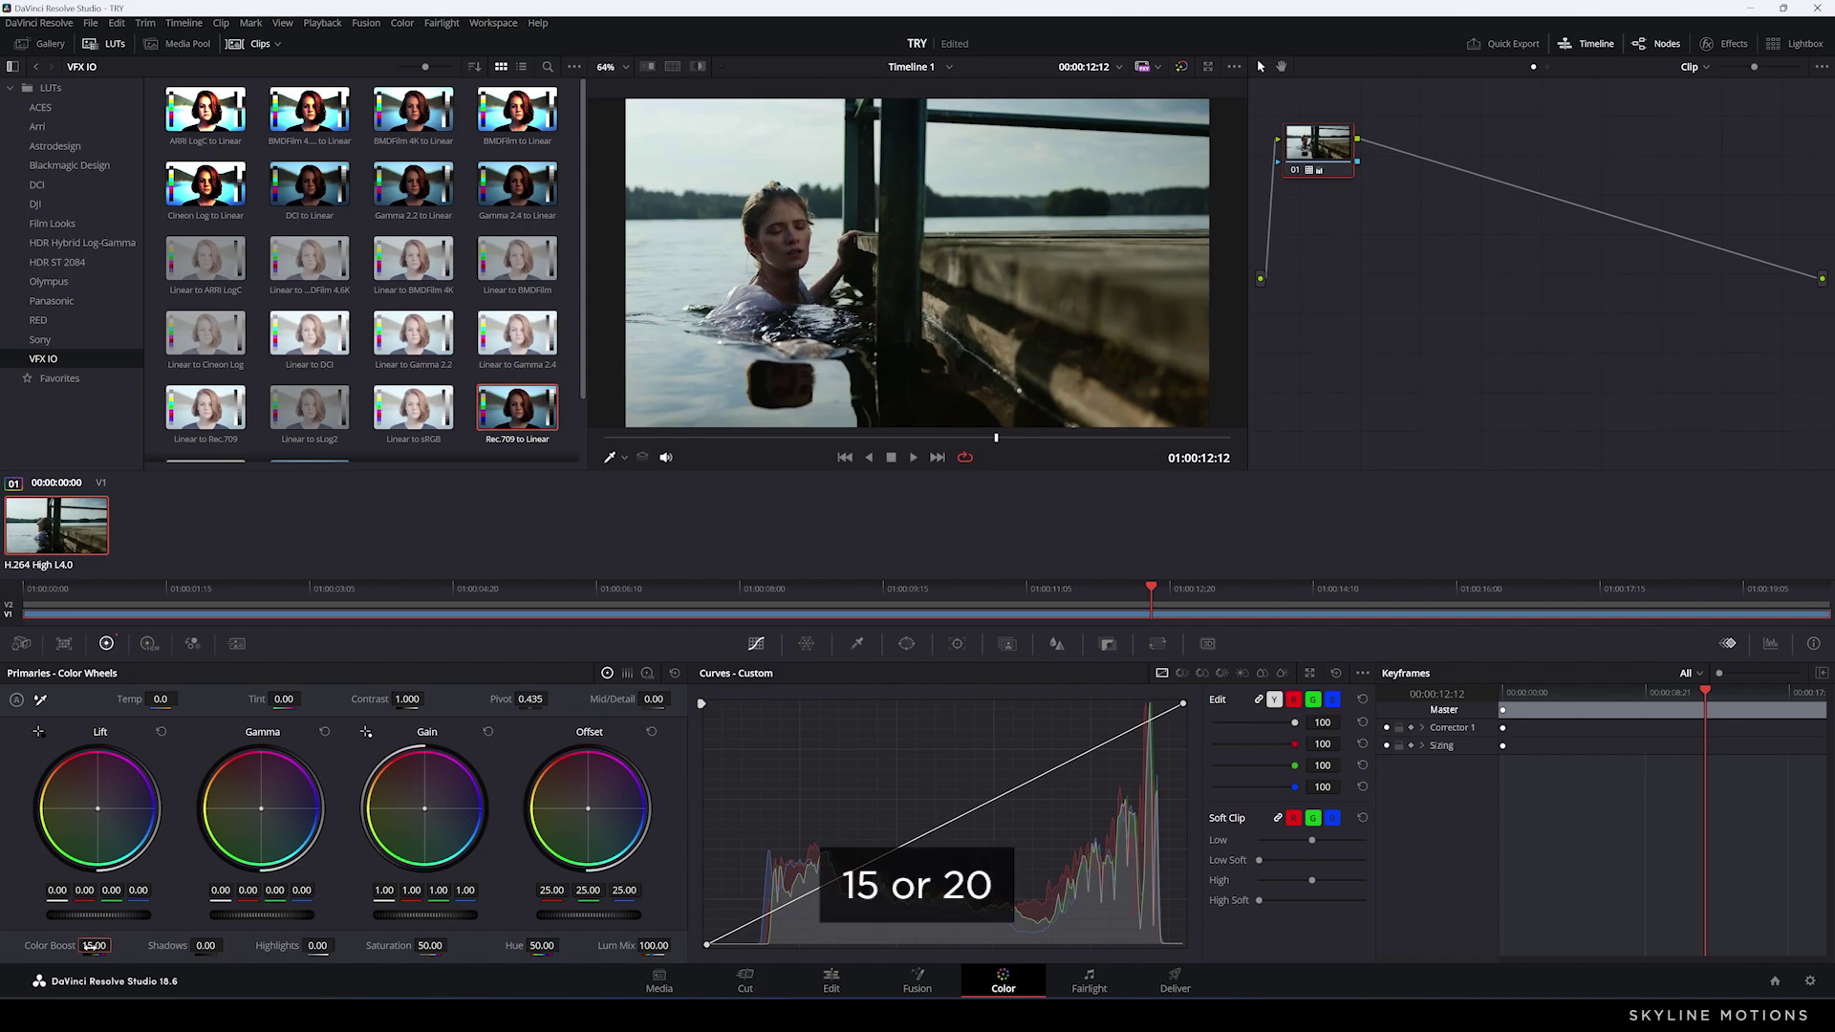
pyautogui.click(832, 983)
pyautogui.moveTo(870, 639); pyautogui.dragTo(745, 640)
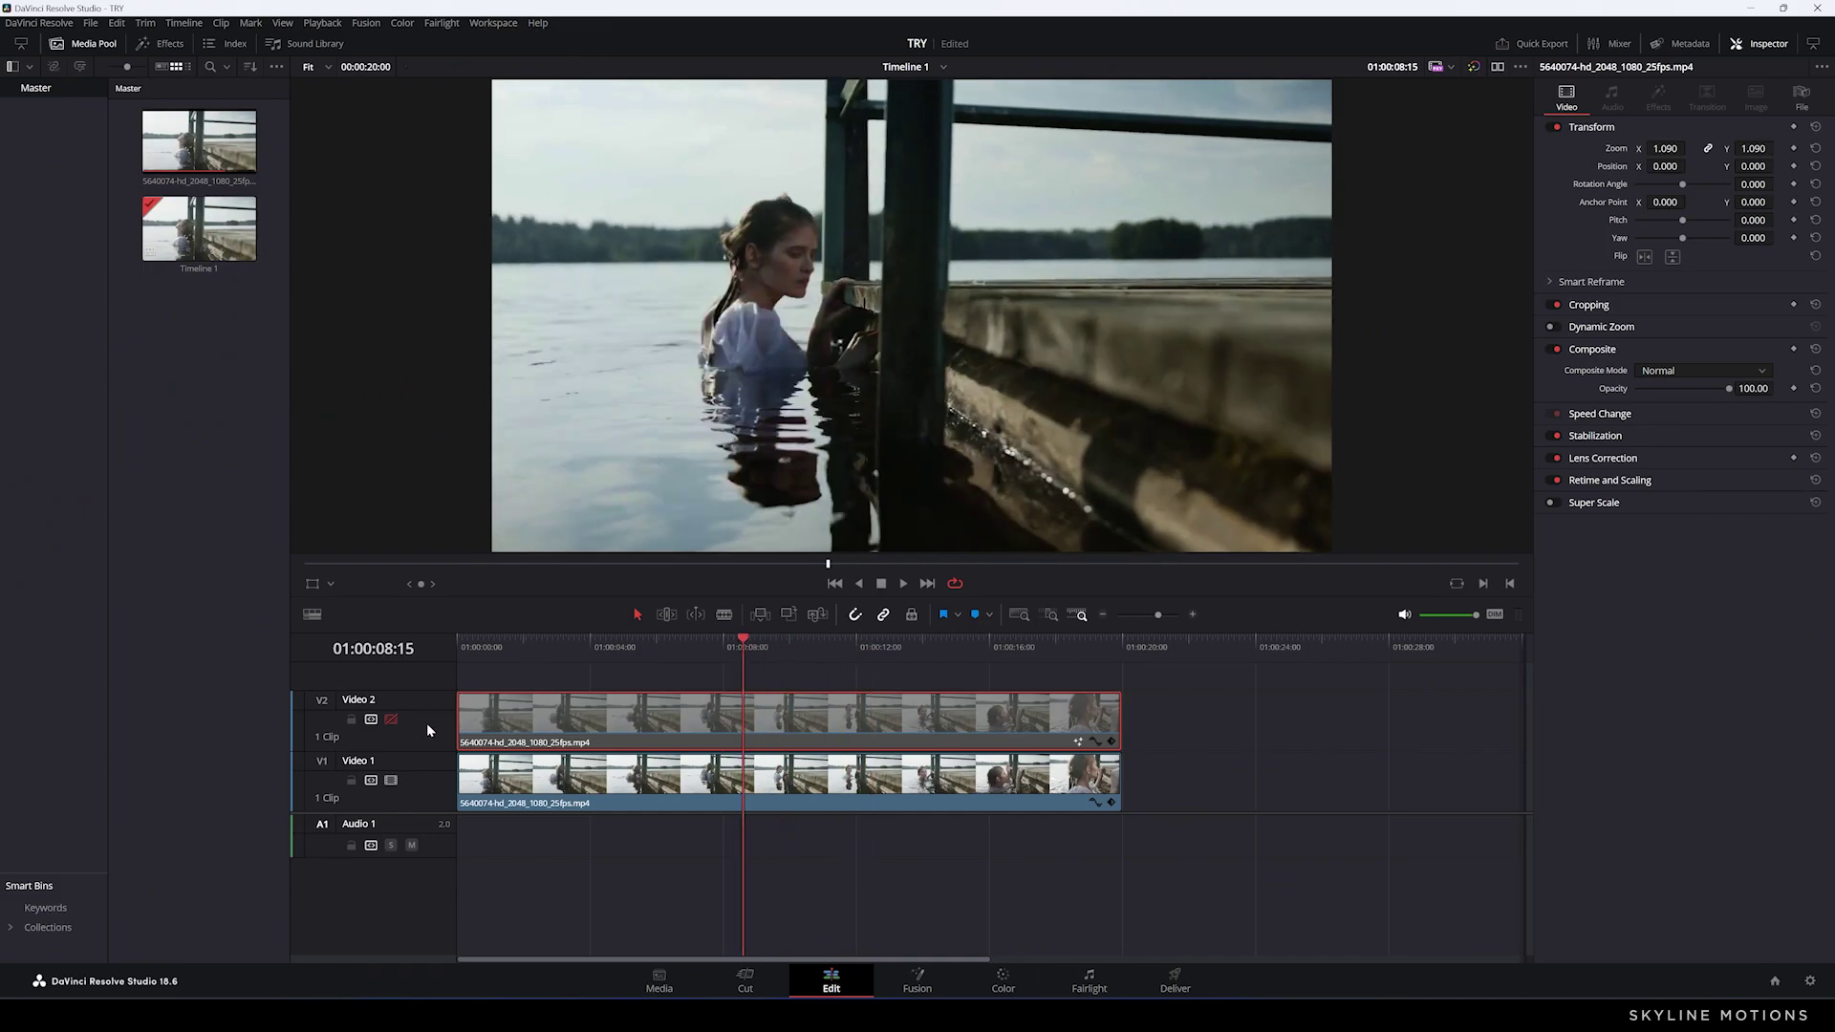
# Re-enable the V2 glow track and play the glow layered over the graded clip
pyautogui.click(389, 720)
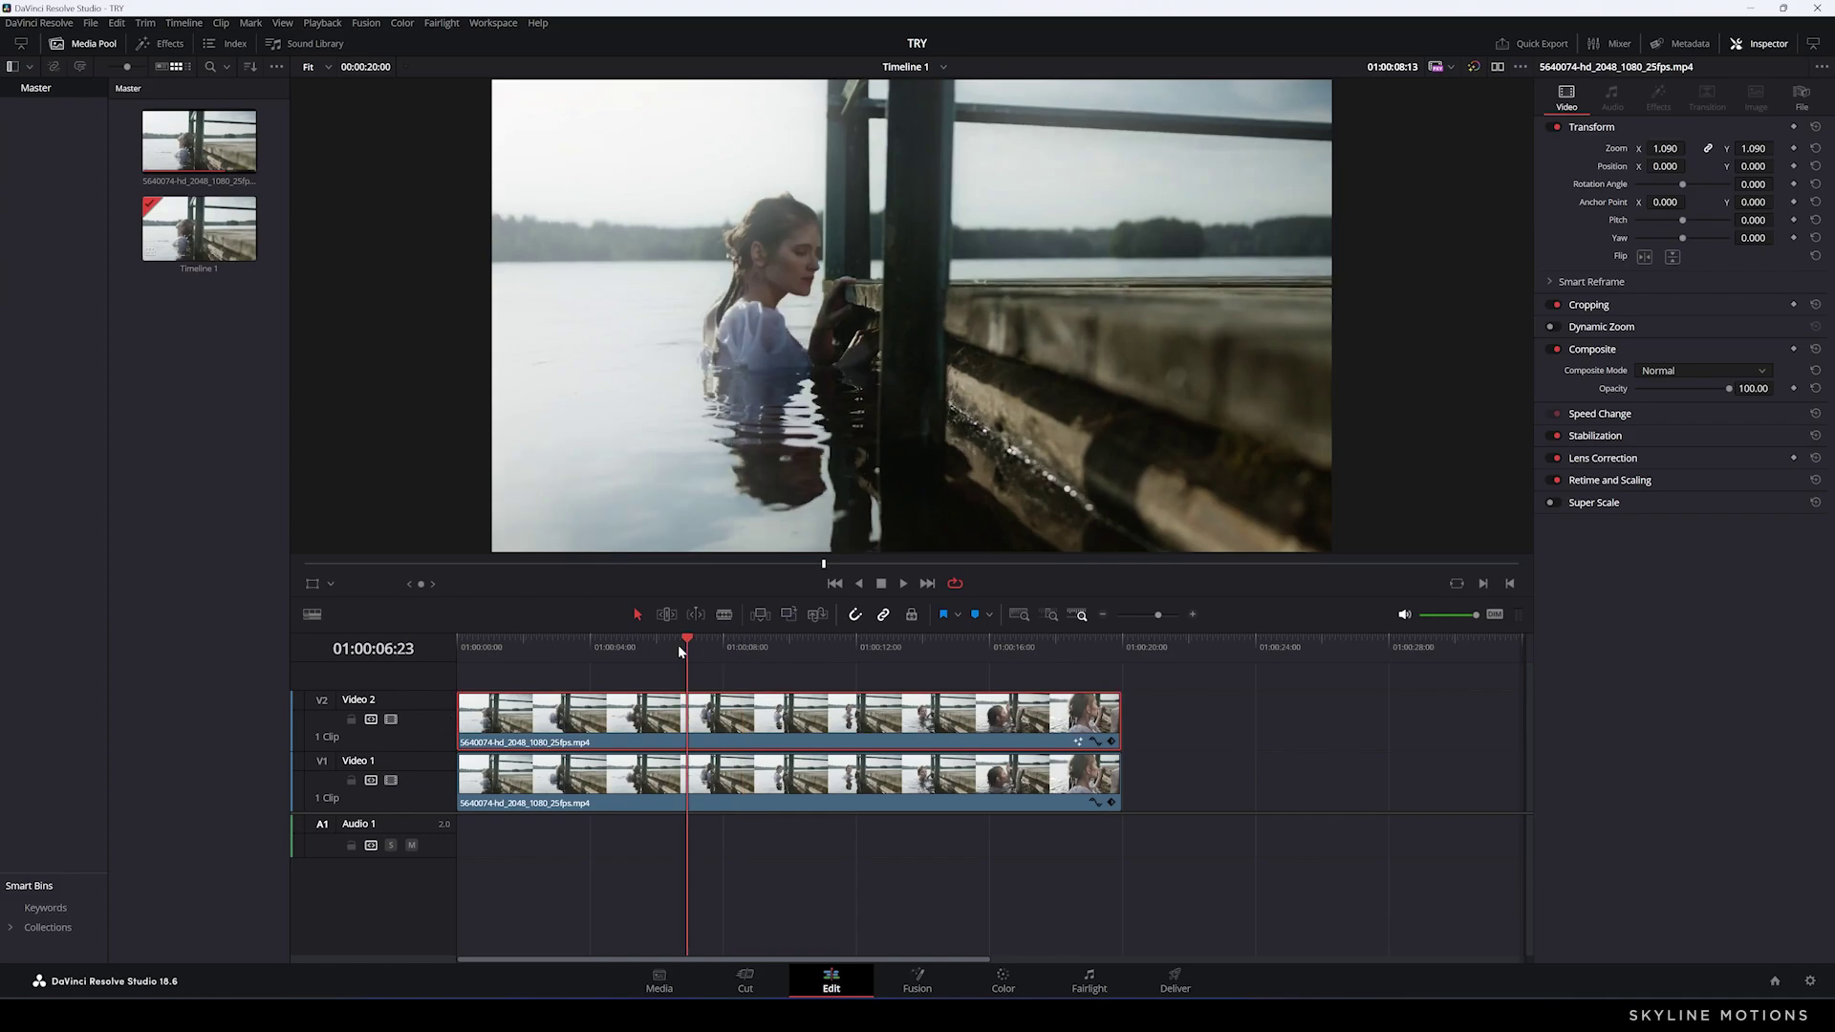
pyautogui.moveTo(679, 643); pyautogui.dragTo(802, 649)
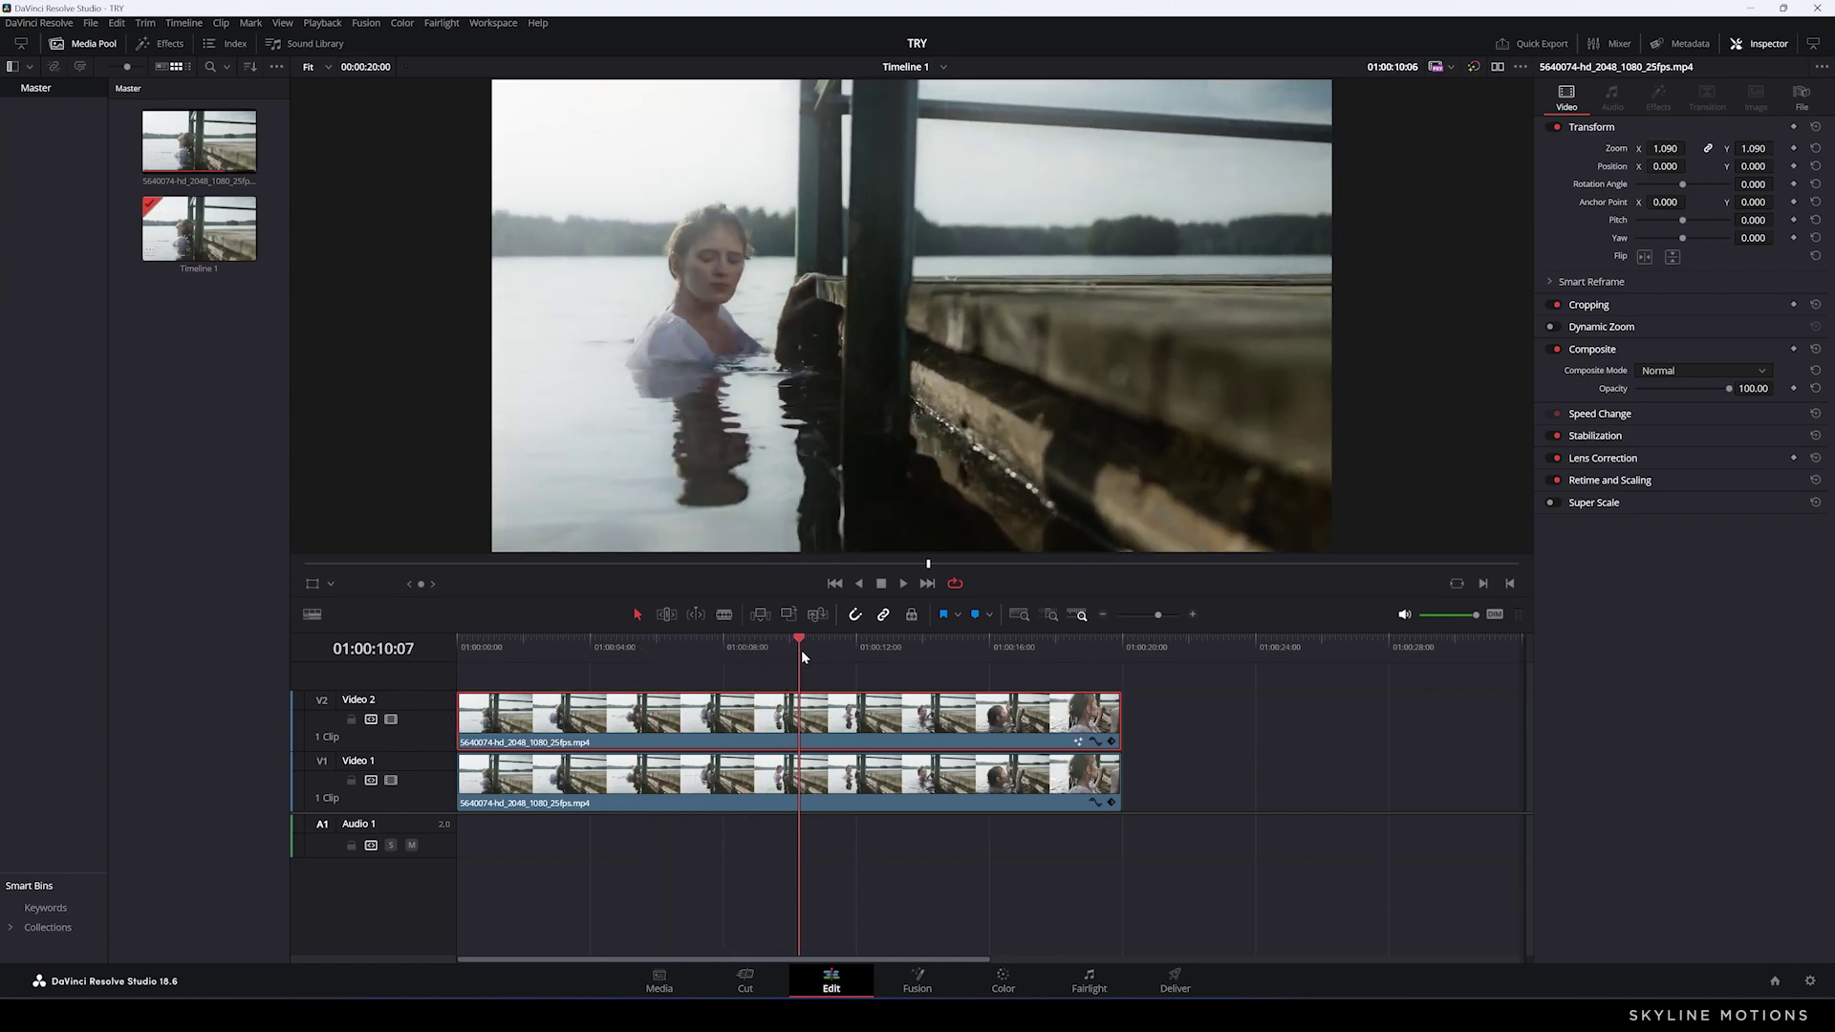
pyautogui.press('space')
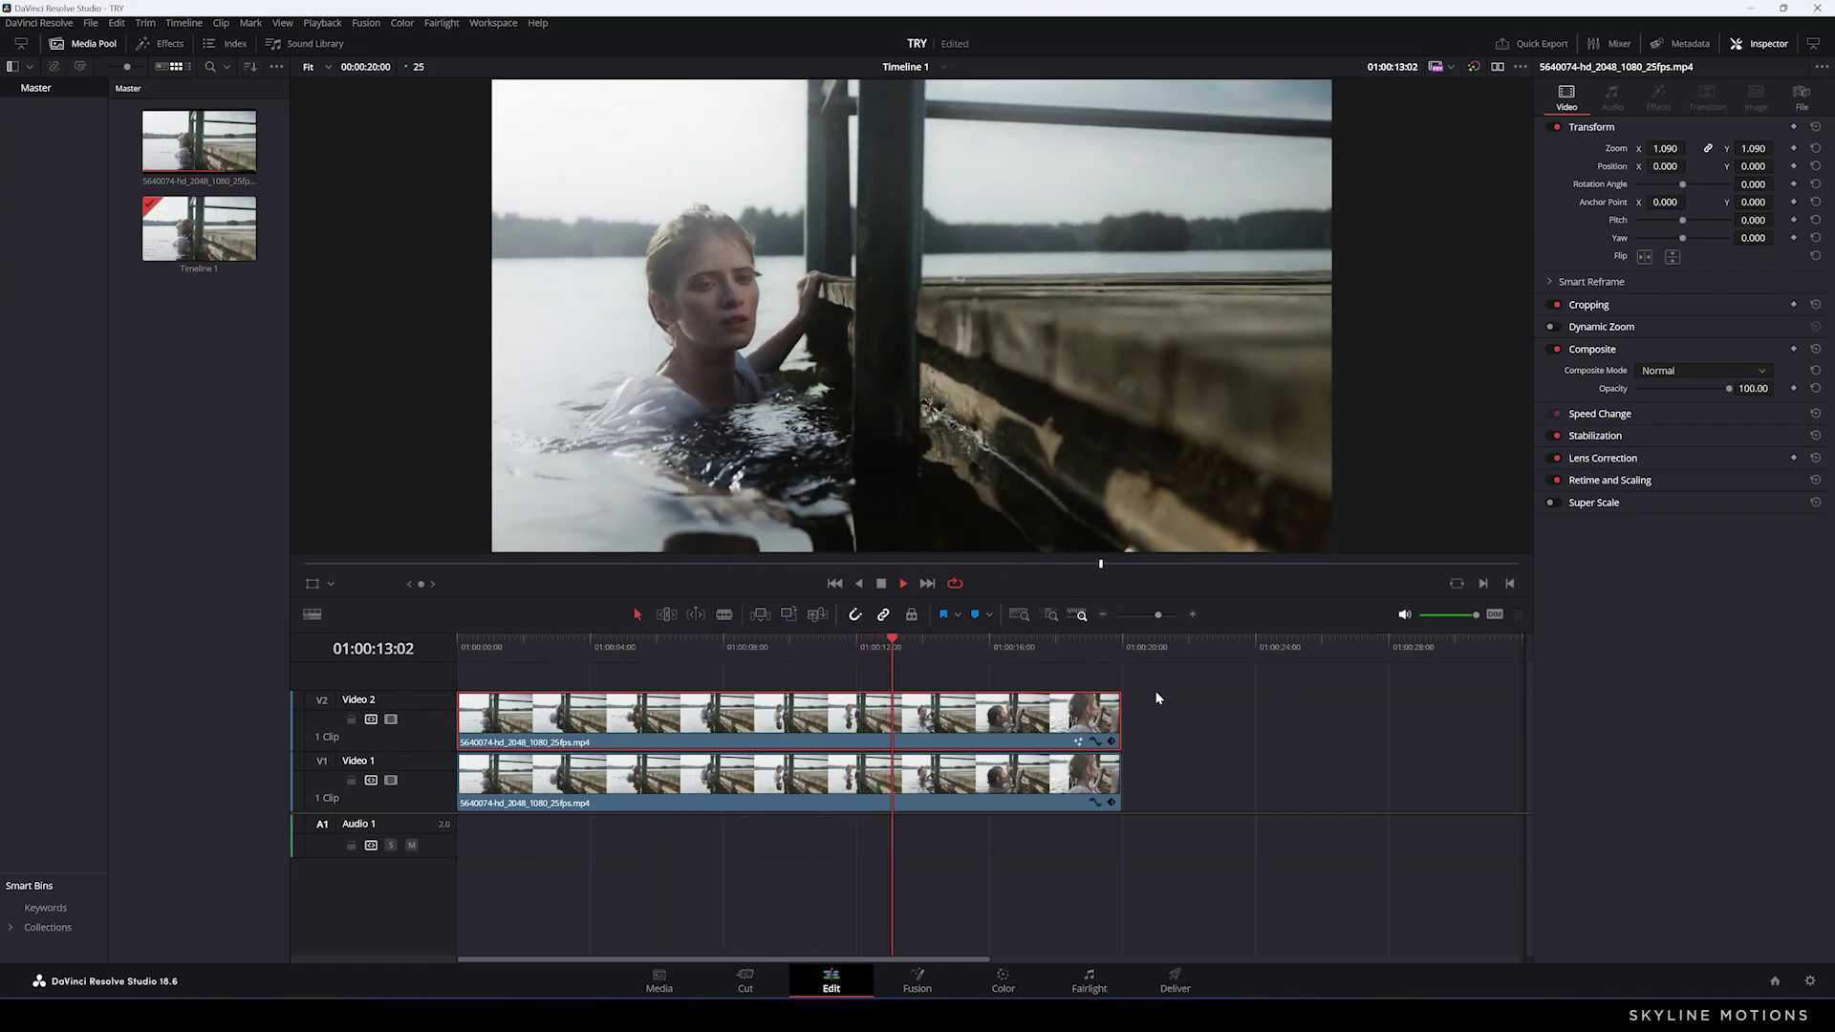